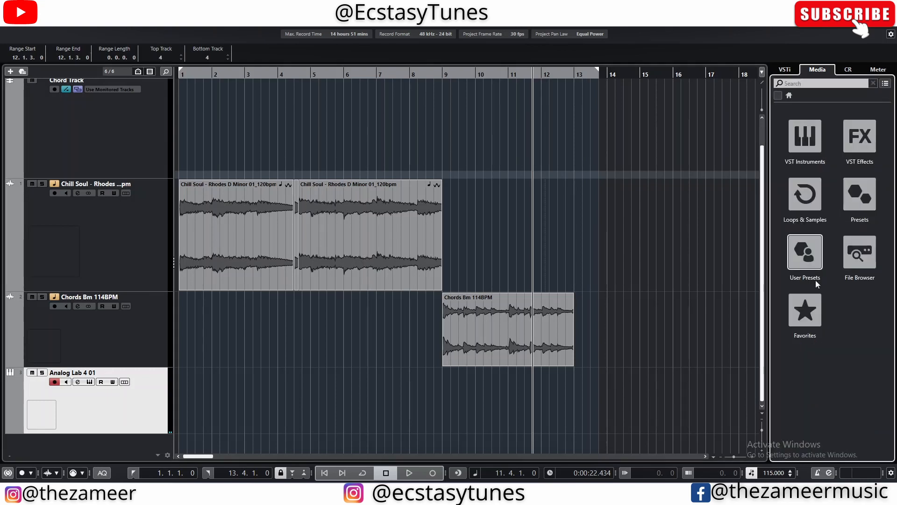
Open the Soul Assembly collection in the Loops & Samples library.
left_click(793, 205)
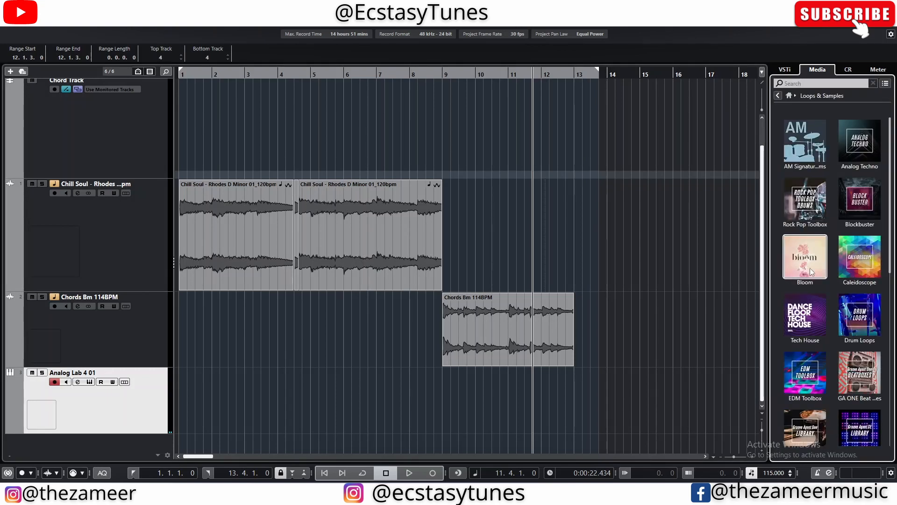
left_click(789, 96)
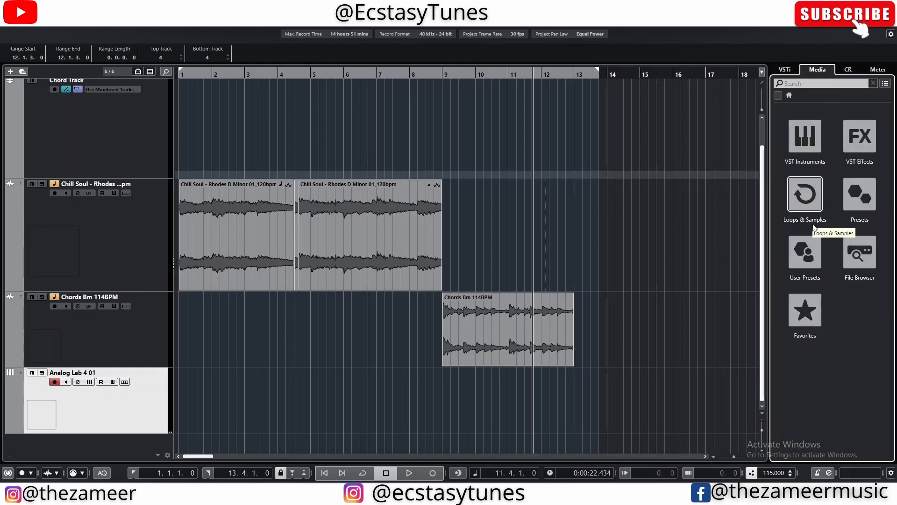
left_click(812, 201)
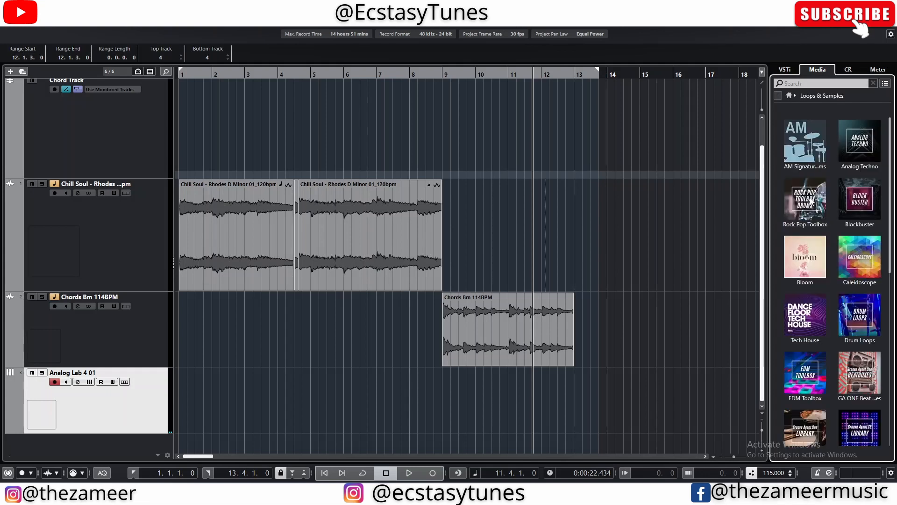
scroll(852, 249, "down", 5)
scroll(852, 390, "down", 1)
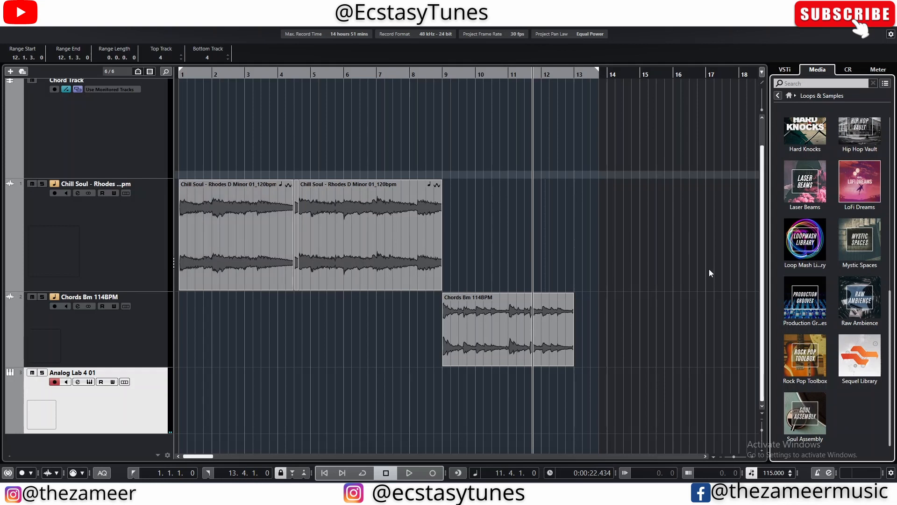
left_click(800, 412)
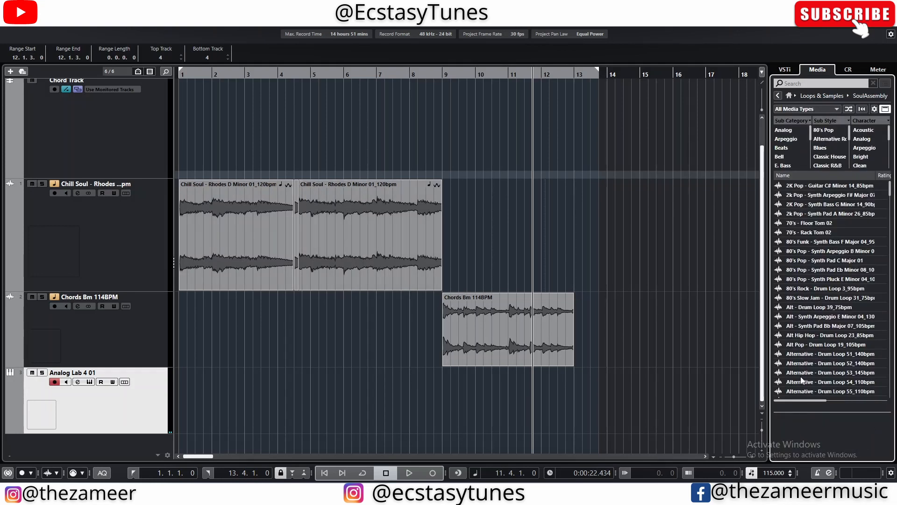
Play the Chill Soul Rhodes loop from the start of the project.
left_click(462, 245)
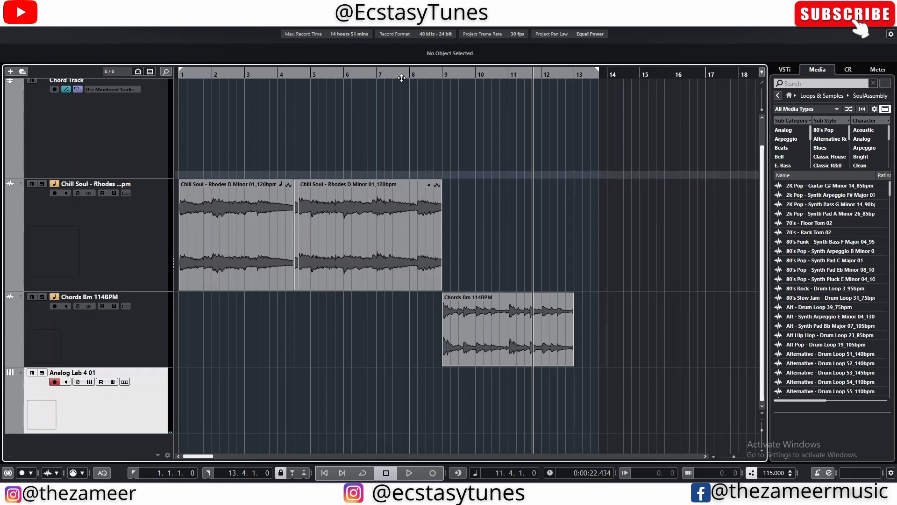
left_click_drag(401, 76, 133, 71)
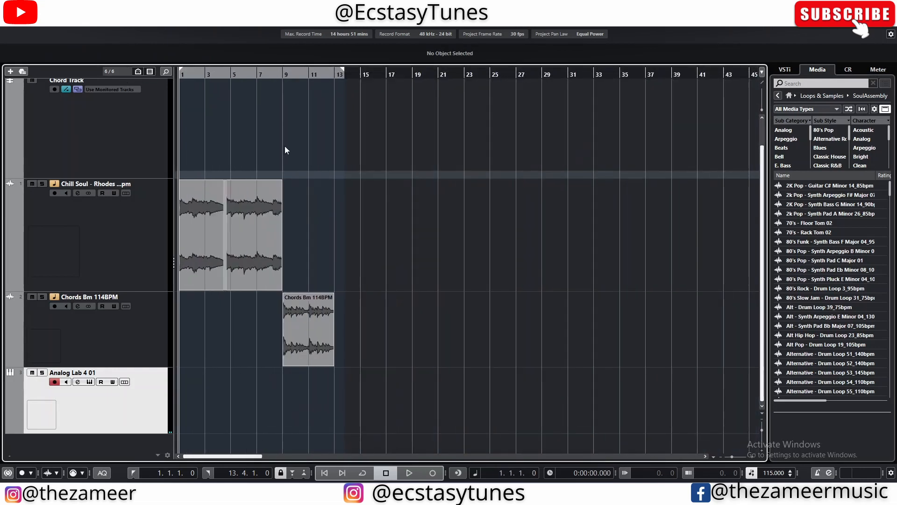
key("space")
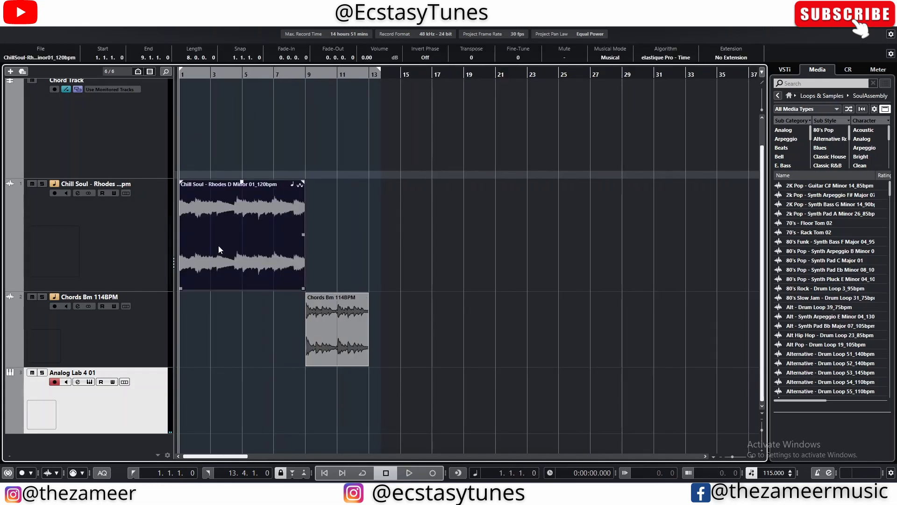
left_click(367, 270)
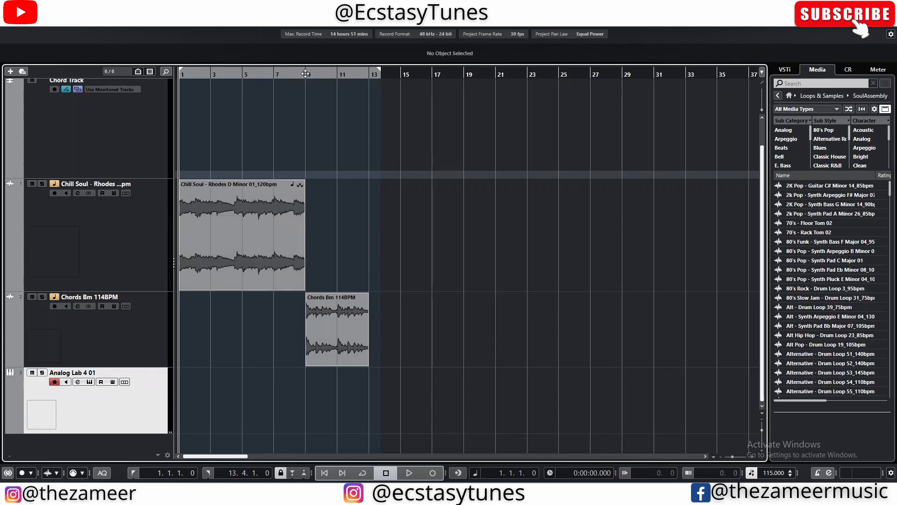
Play the Chords Bm 114BPM audio event from bar 9.
left_click_drag(306, 74, 305, 106)
scroll(422, 276, "down", 2)
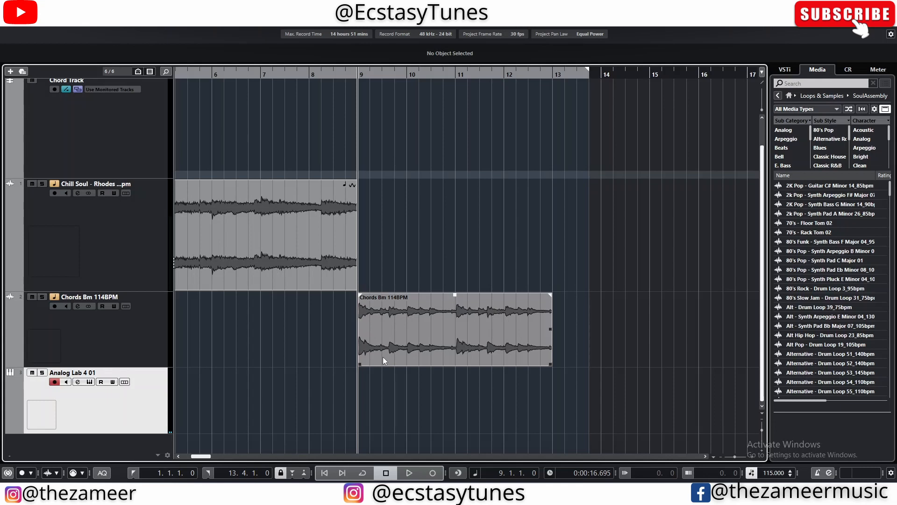
key("space")
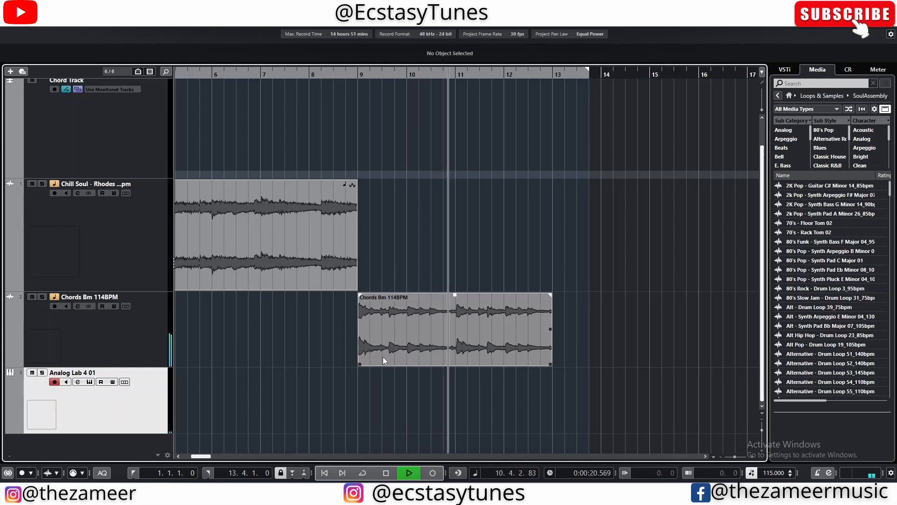
left_click(581, 370)
key("space")
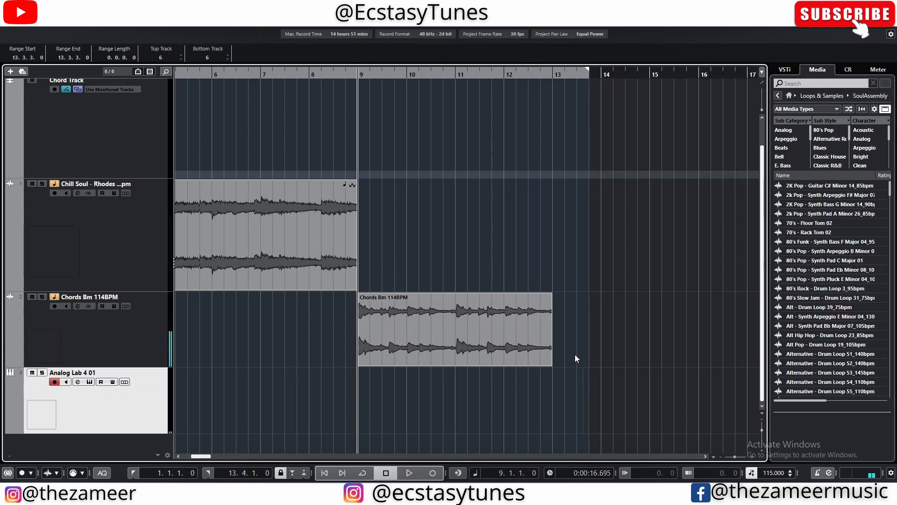
left_click(541, 356)
key("g")
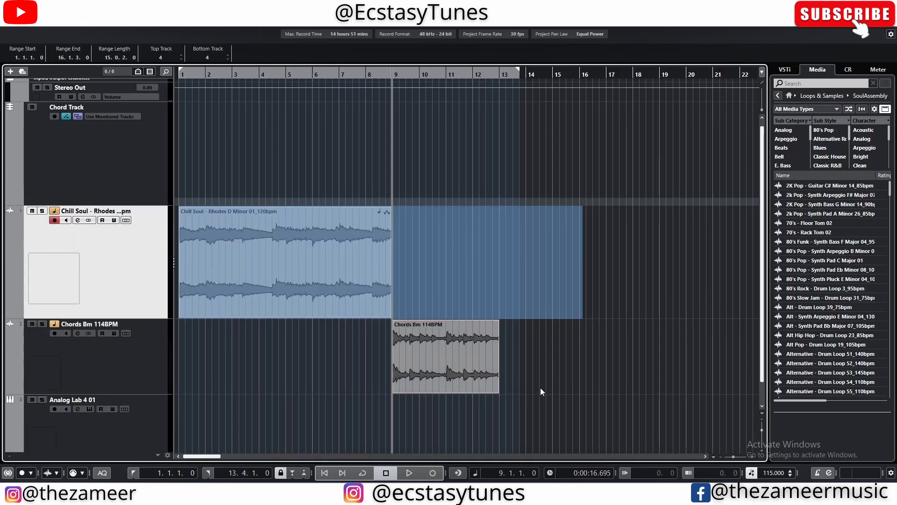
left_click(467, 370)
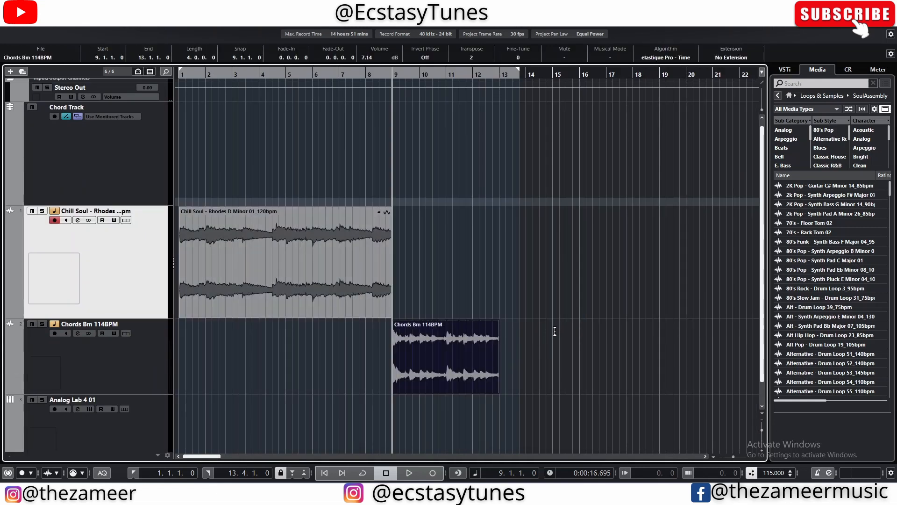
left_click(133, 164)
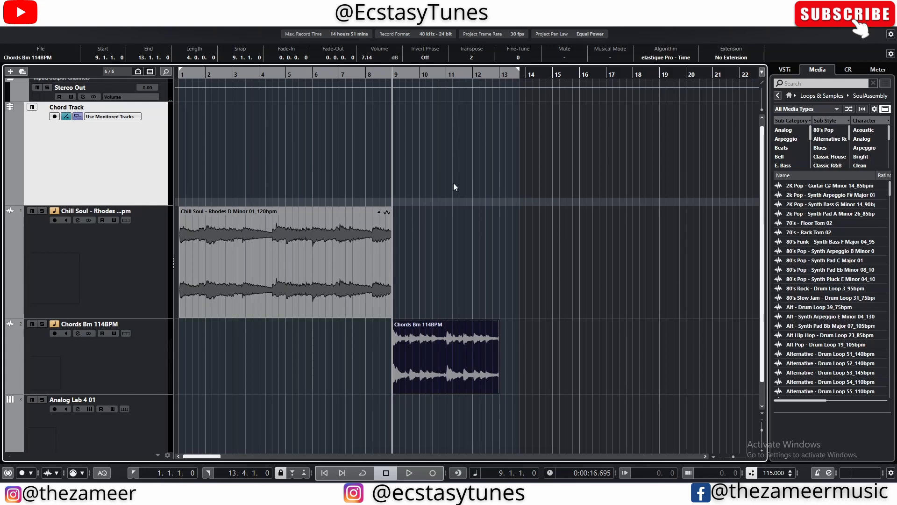
key("2")
left_click(440, 243)
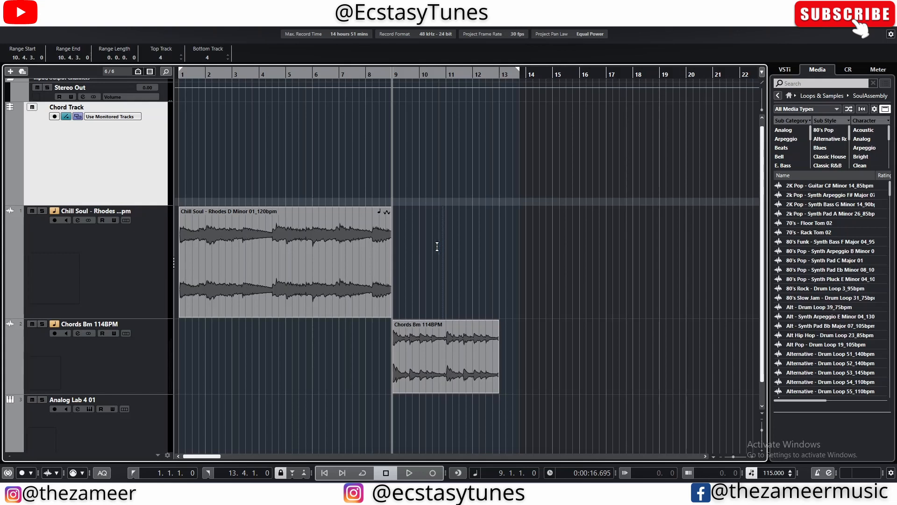
Place the Chords Bm 114BPM audio event onto the Chord Track to extract its chords from bar 9.
left_click(402, 348)
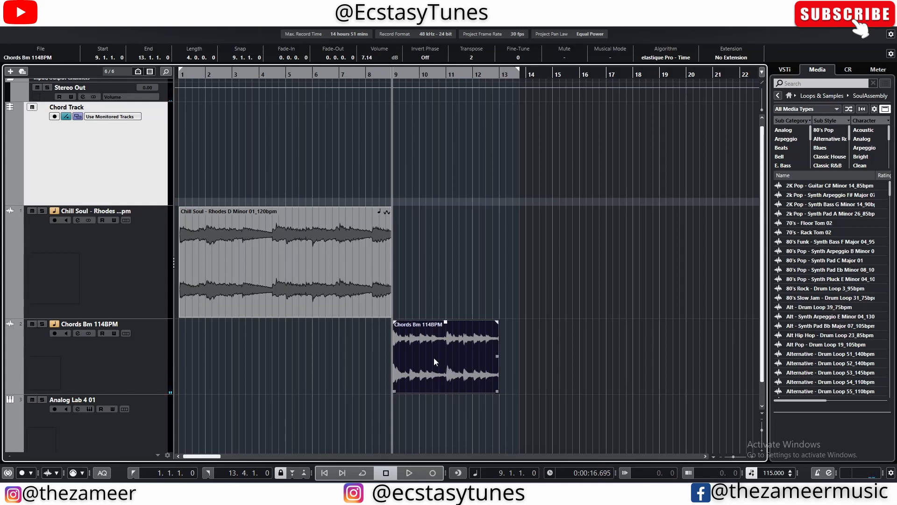
left_click(302, 284)
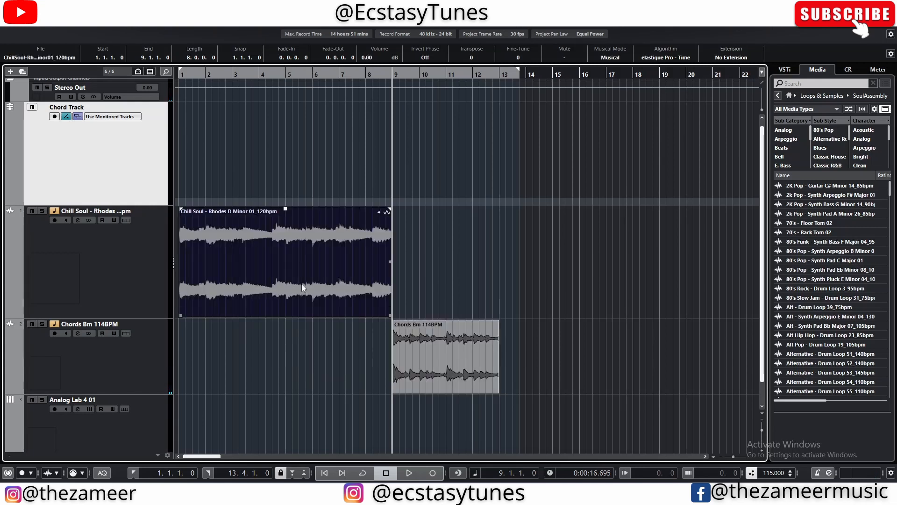
left_click_drag(440, 355, 441, 153)
scroll(456, 289, "up", 2)
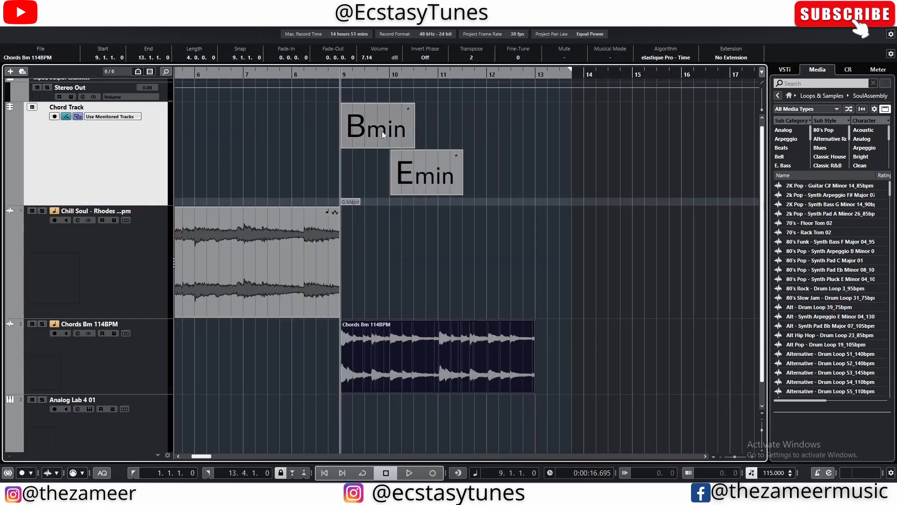
Align the Emin chord event exactly to the start of bar 10.
left_click(424, 185)
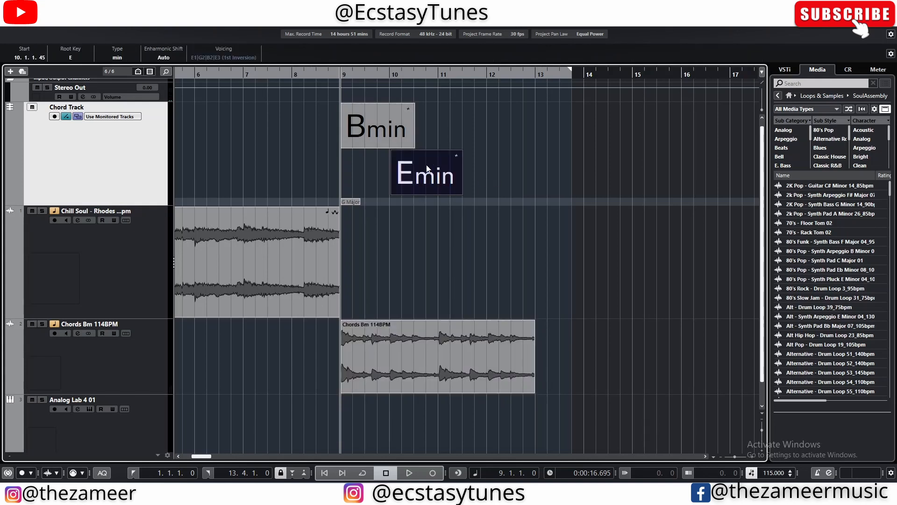
scroll(381, 184, "up", 5)
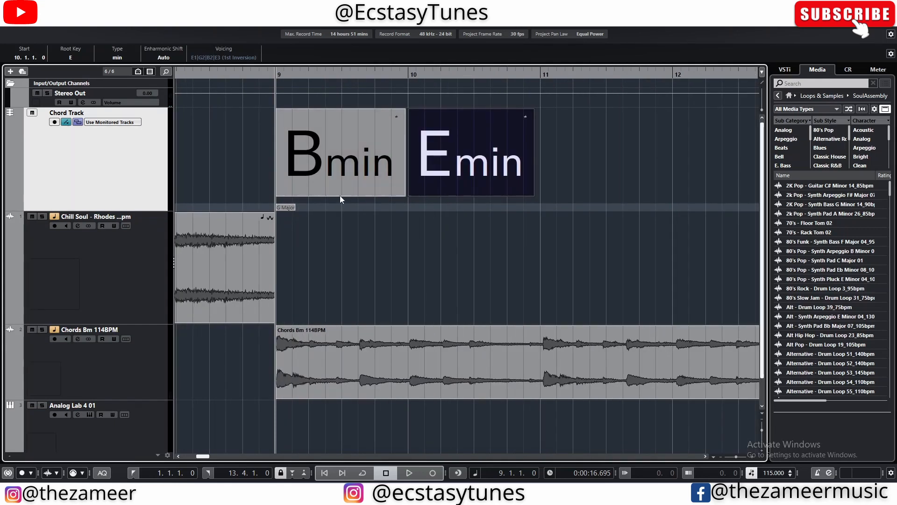
left_click_drag(440, 168, 450, 164)
scroll(450, 164, "down", 3)
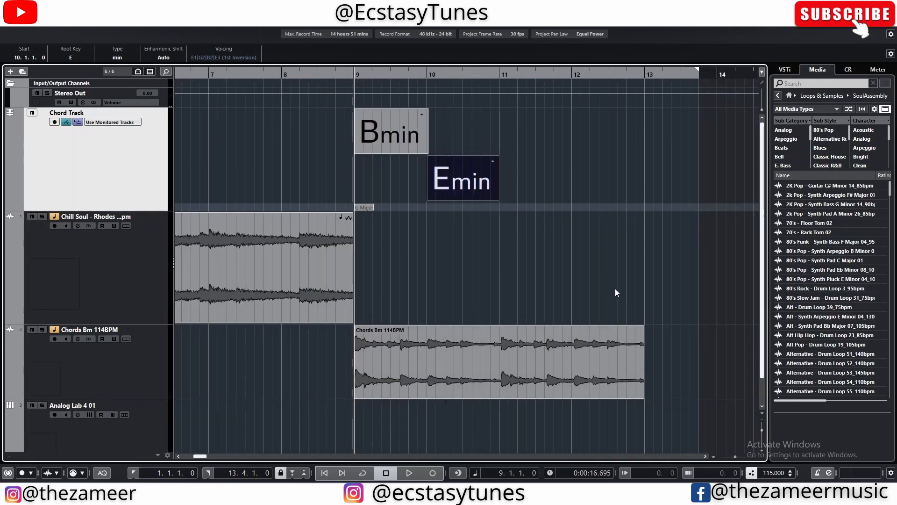
Copy the Bmin and Emin chord events onto the Analog Lab 4 01 track as MIDI parts starting at bar 9.
left_click(424, 351)
scroll(501, 190, "down", 1)
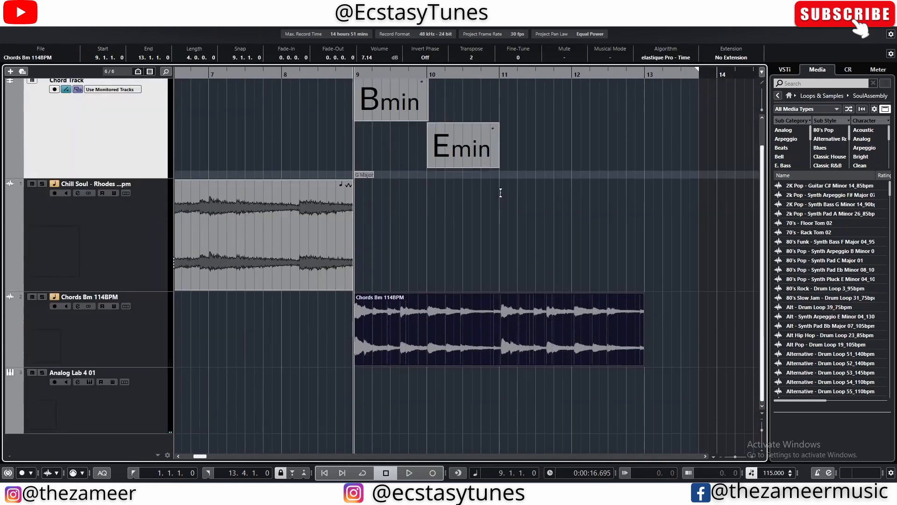
mouse_move(516, 124)
left_mouse_down()
mouse_move(391, 114)
mouse_move(391, 400)
left_mouse_up()
key("alt+s")
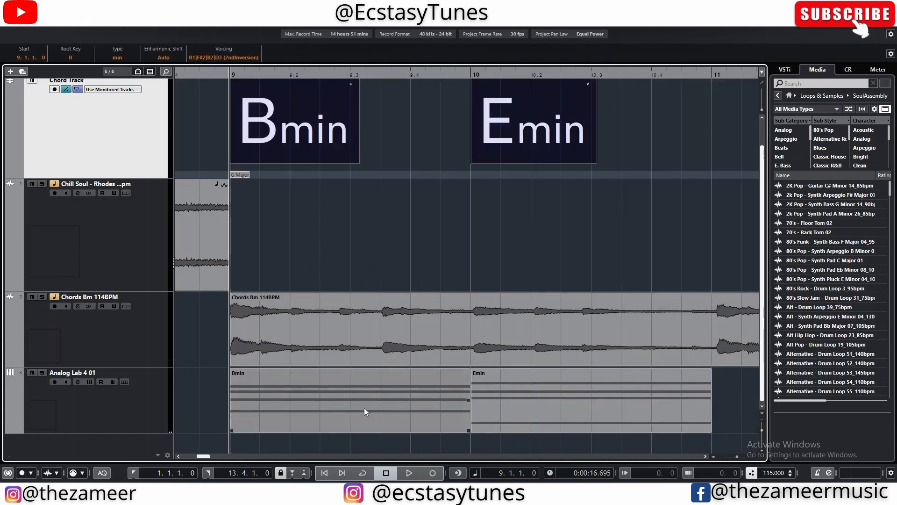
scroll(378, 350, "down", 4)
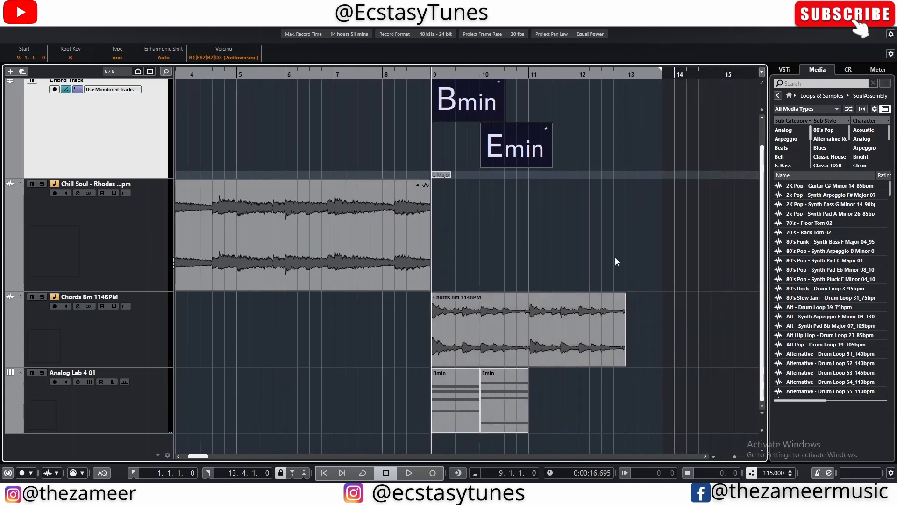
Solo the Chords Bm 114BPM track and listen to it from bar 9.
scroll(615, 258, "up", 3)
left_click(42, 296)
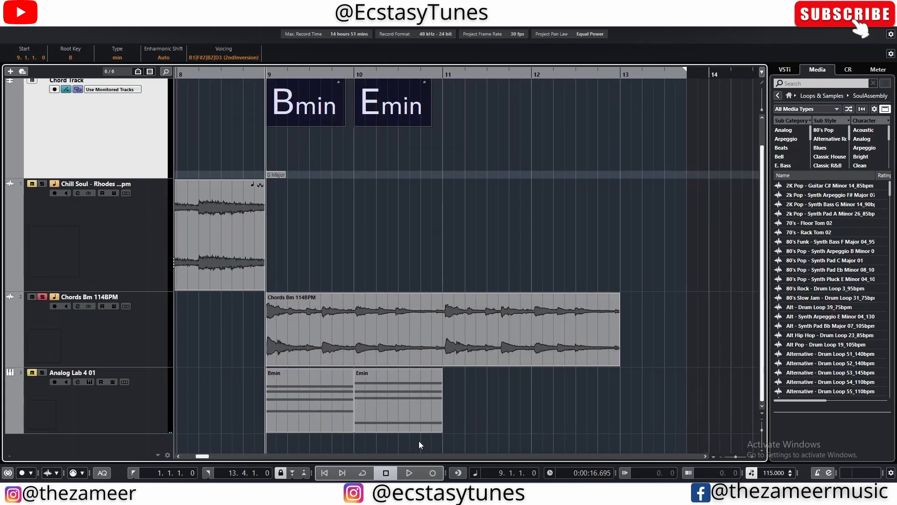
key("space")
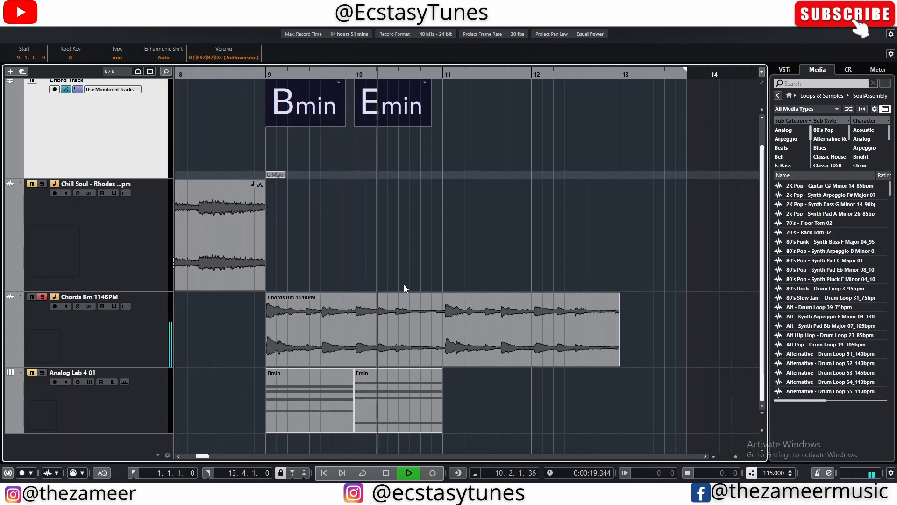
key("space")
Solo the Analog Lab 4 01 track instead and listen to its chord parts from bar 9.
left_click(42, 297)
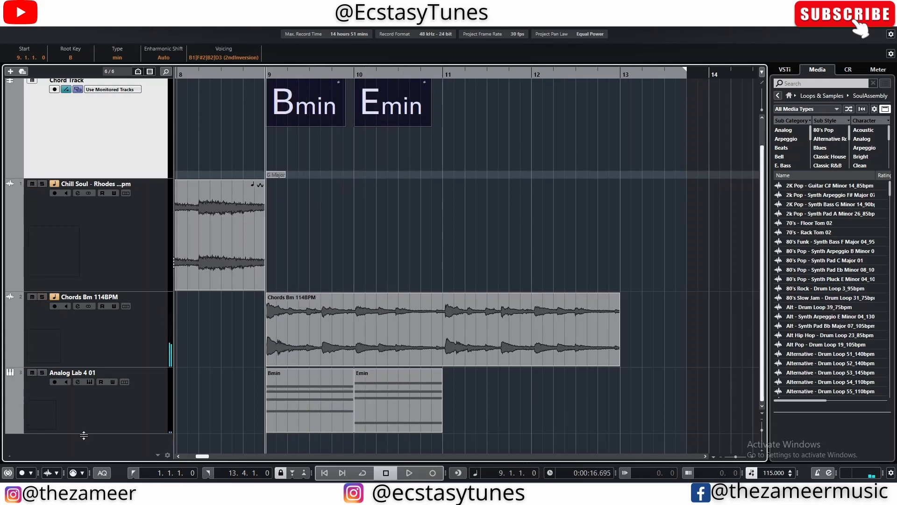
left_click(42, 372)
key("space")
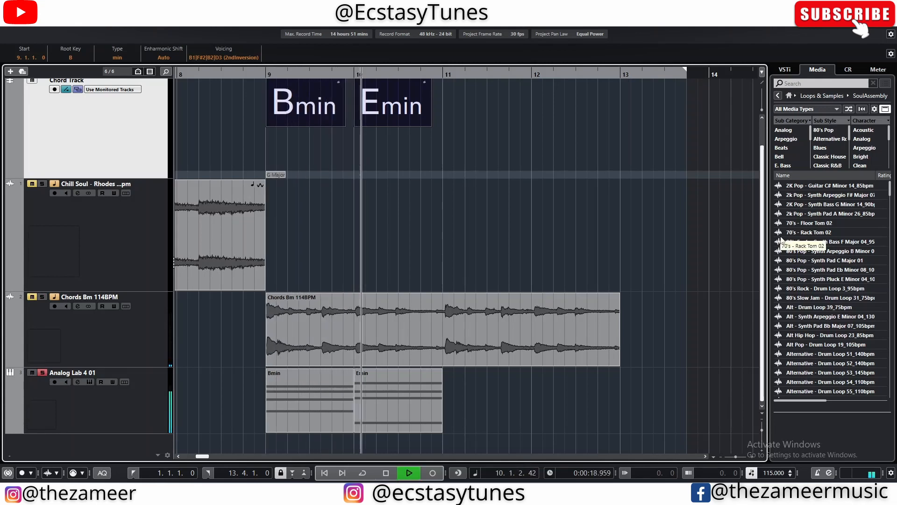
key("space")
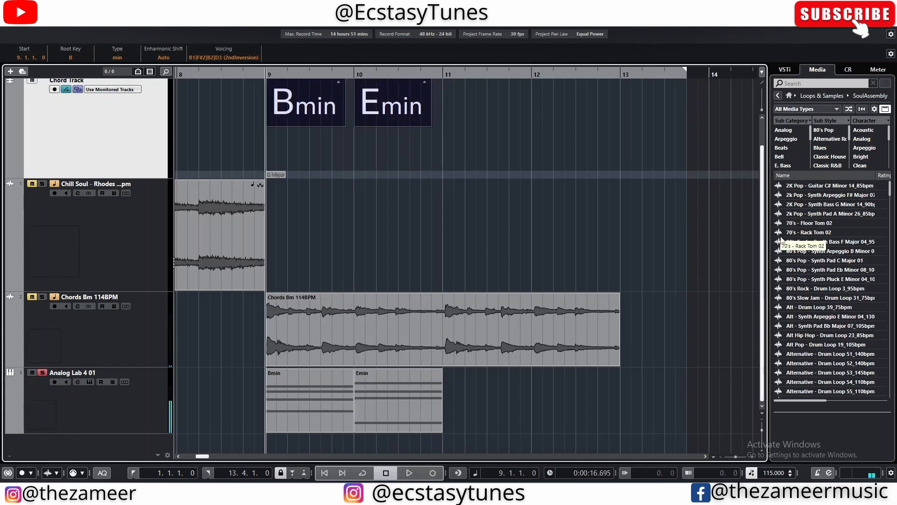
Solo the Chords Bm 114BPM track together with Analog Lab 4 01 and play both from bar 9.
left_click(401, 410)
left_click(345, 353)
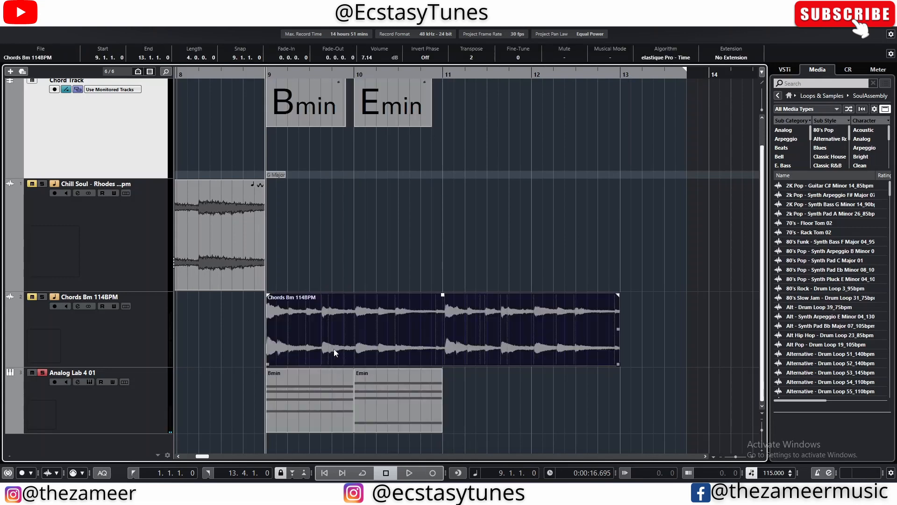
left_click(46, 296)
left_click(304, 402)
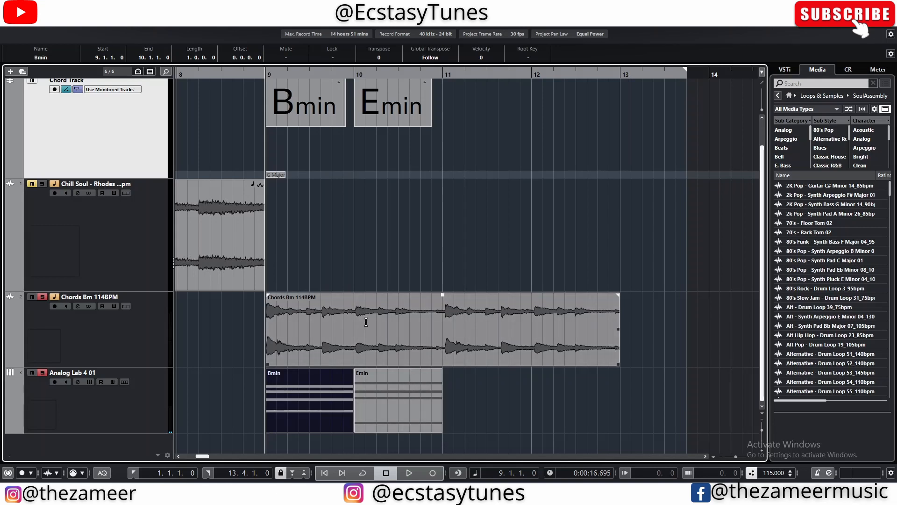
key("space")
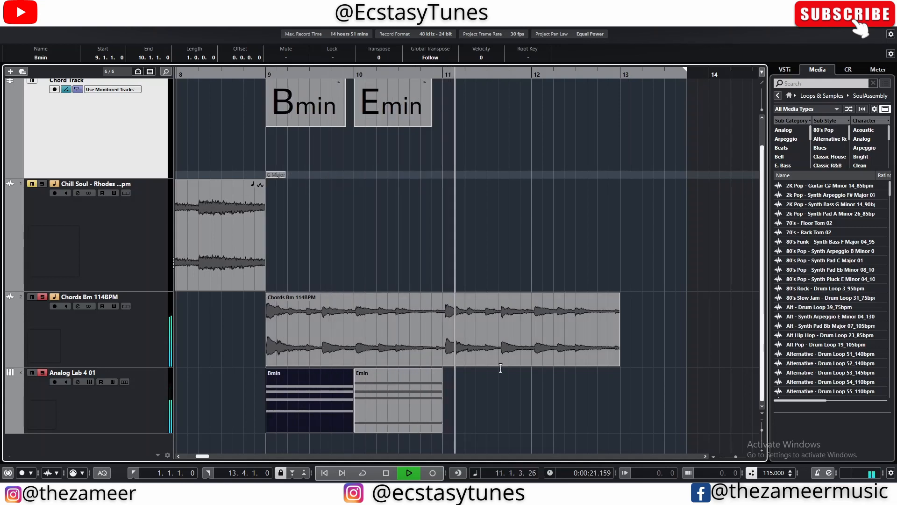
key("space")
Duplicate the Bmin and Emin MIDI parts on the Analog Lab 4 01 track to bars 11 and 12.
key("h")
key("g")
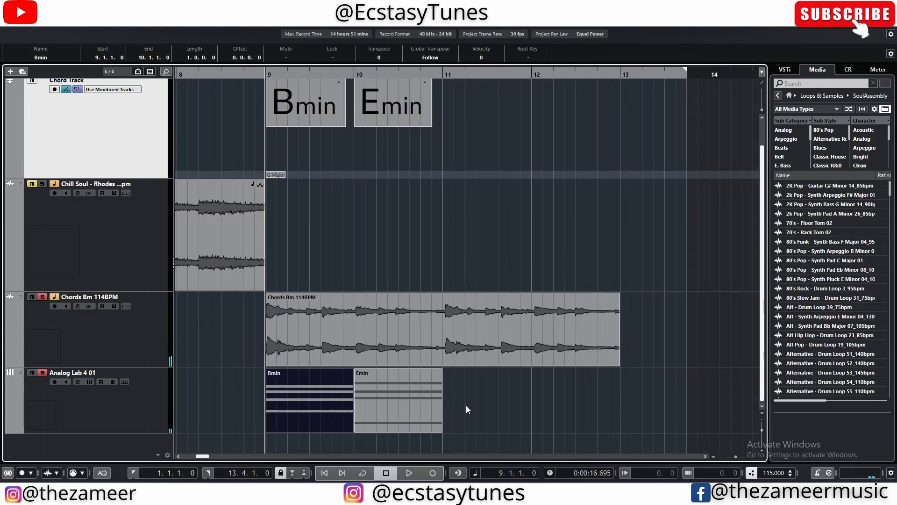
left_click_drag(467, 405, 326, 399)
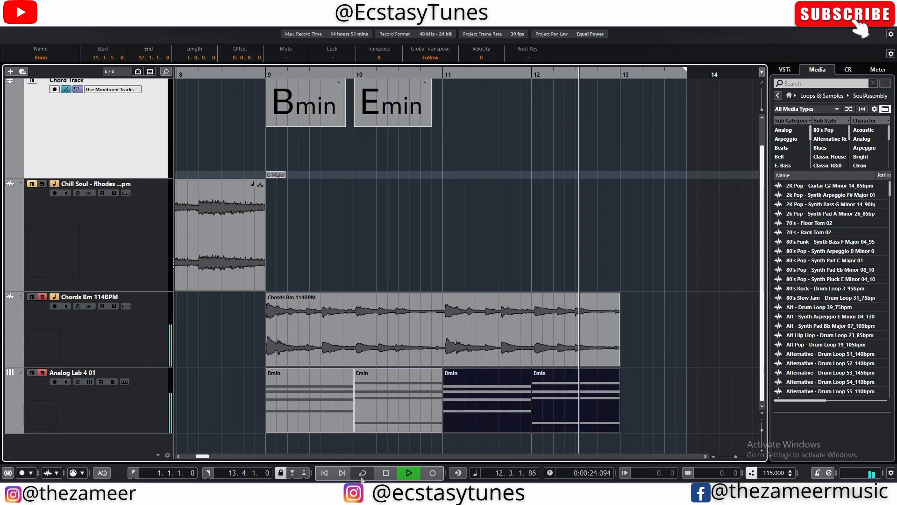
Stop playback, clear the solo and mute states on all tracks, and return the cursor to the project start.
key("space")
key("g")
key("g")
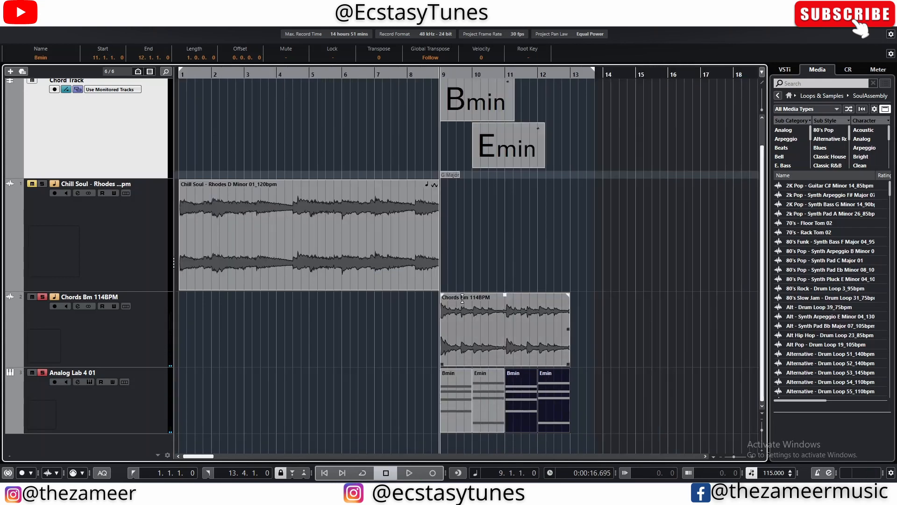
left_click(498, 342)
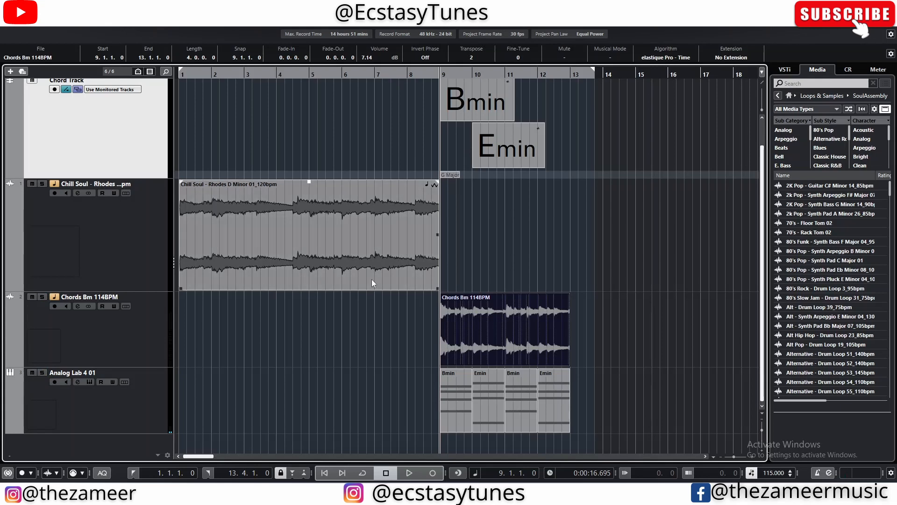
key("g")
scroll(262, 262, "up", 1)
left_click(223, 252)
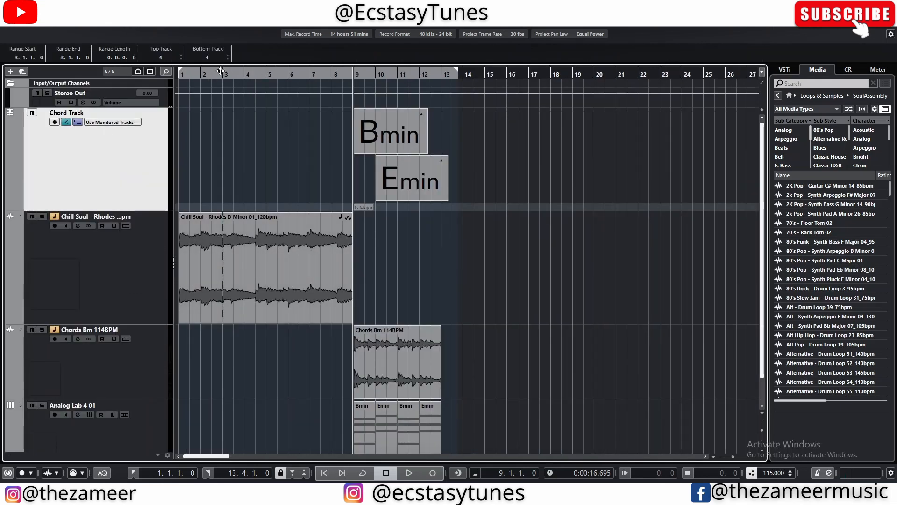
key("Home")
key("h")
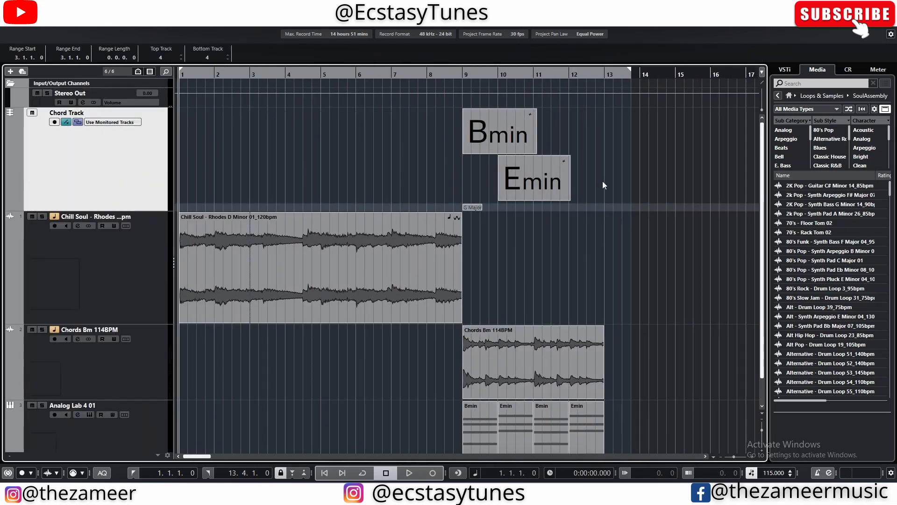
Delete the Bmin and Emin chord events from the Chord Track.
left_click_drag(603, 185, 446, 102)
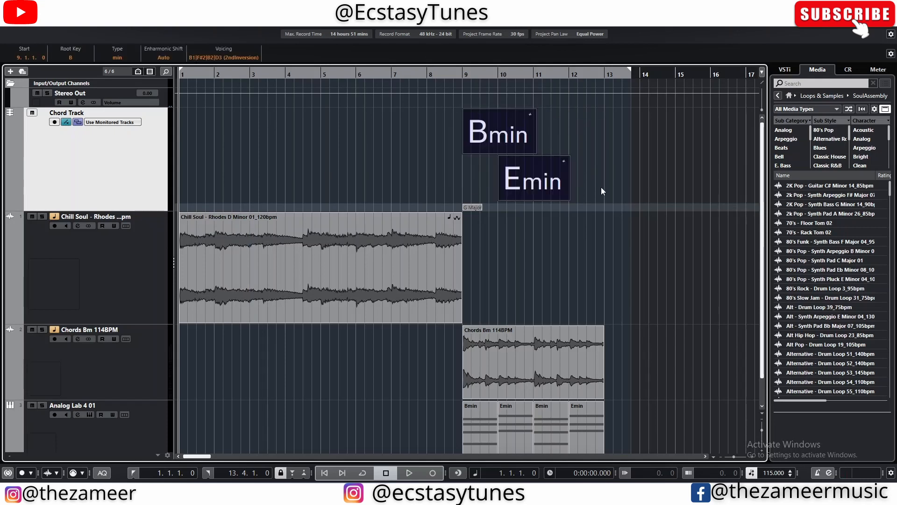
key("Delete")
Move the Chords Bm 114BPM clip together with its four Analog Lab 4 01 MIDI parts to bar 14.
scroll(574, 333, "down", 1)
left_click(574, 333)
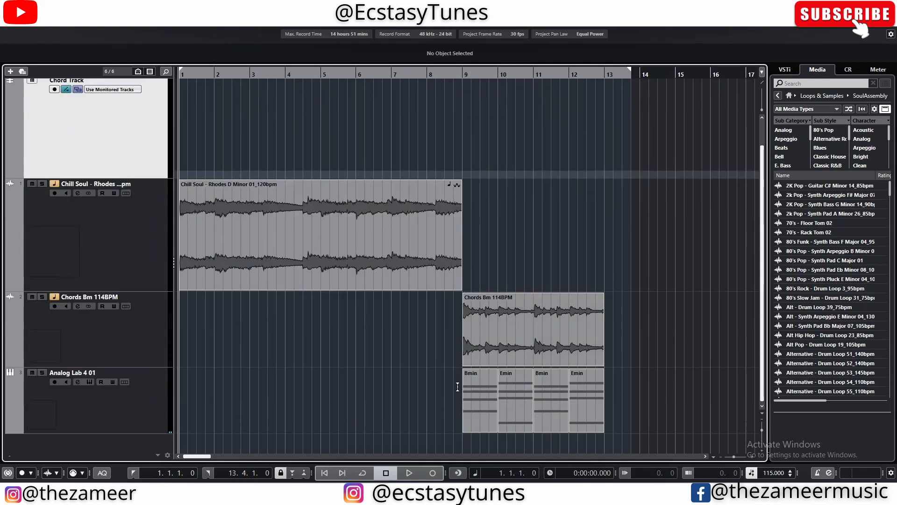
left_click_drag(675, 364, 518, 419)
left_click_drag(495, 354, 680, 346)
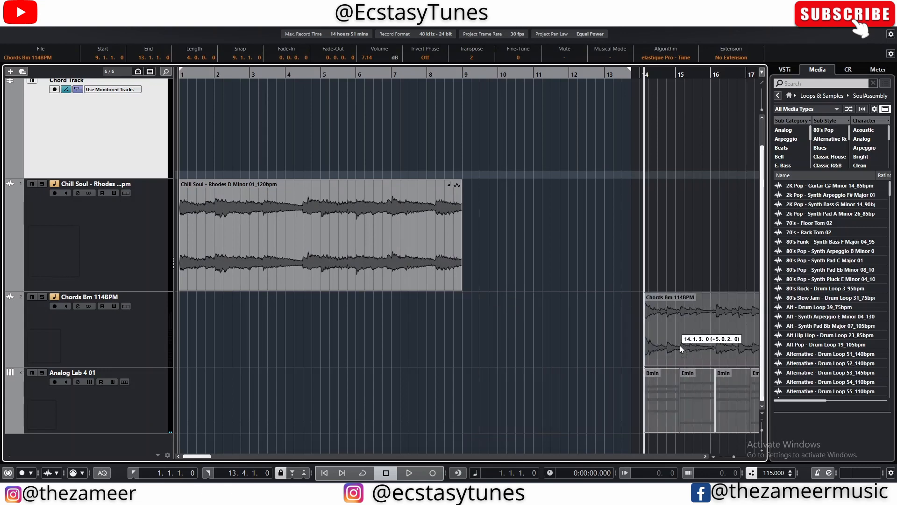
left_click(381, 420)
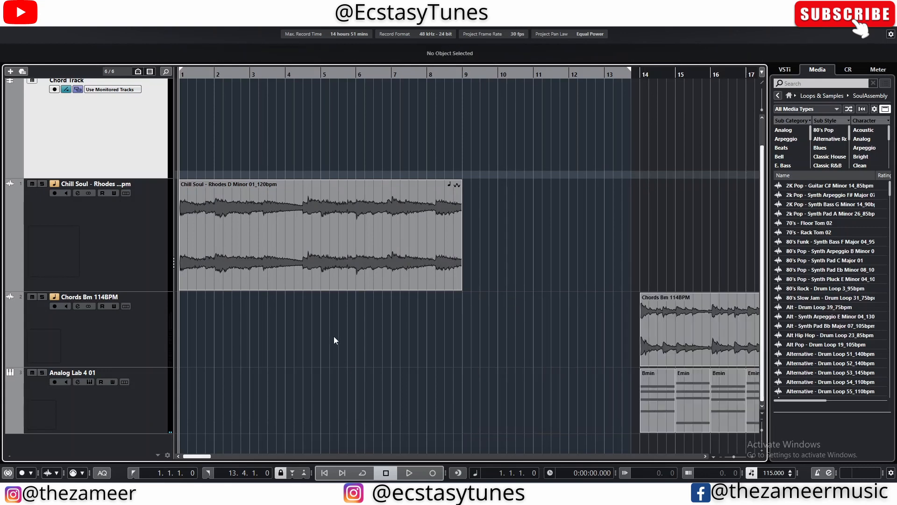
Extract the chords of the Chill Soul - Rhodes D Minor 01_120bpm clip onto the Chord Track.
scroll(374, 397, "up", 1)
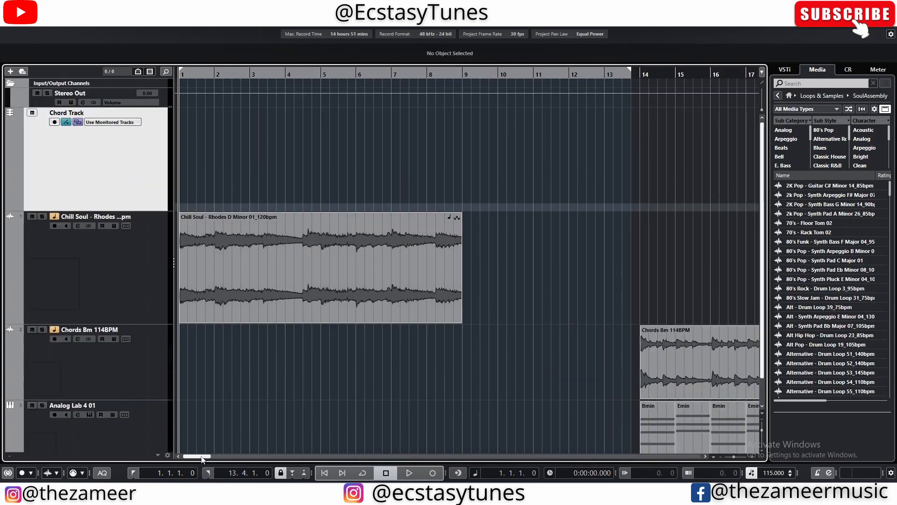
left_click(221, 284)
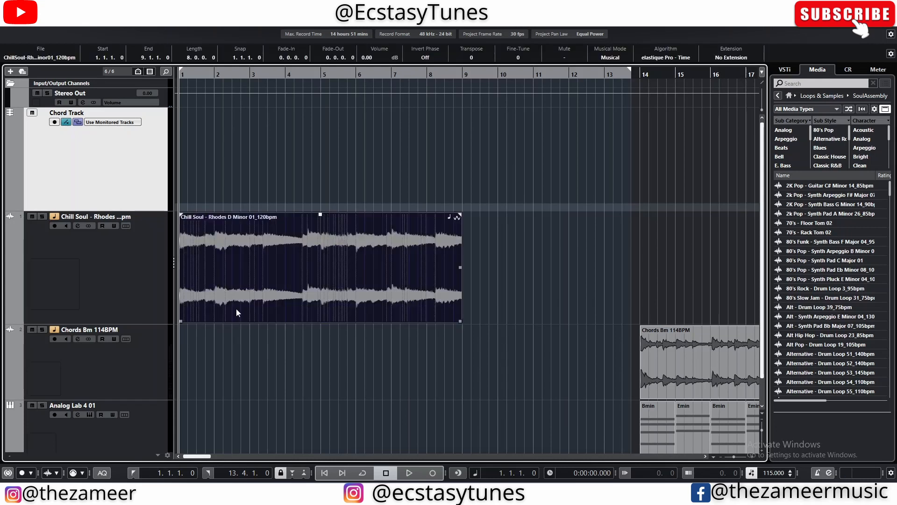
left_click_drag(236, 309, 238, 181)
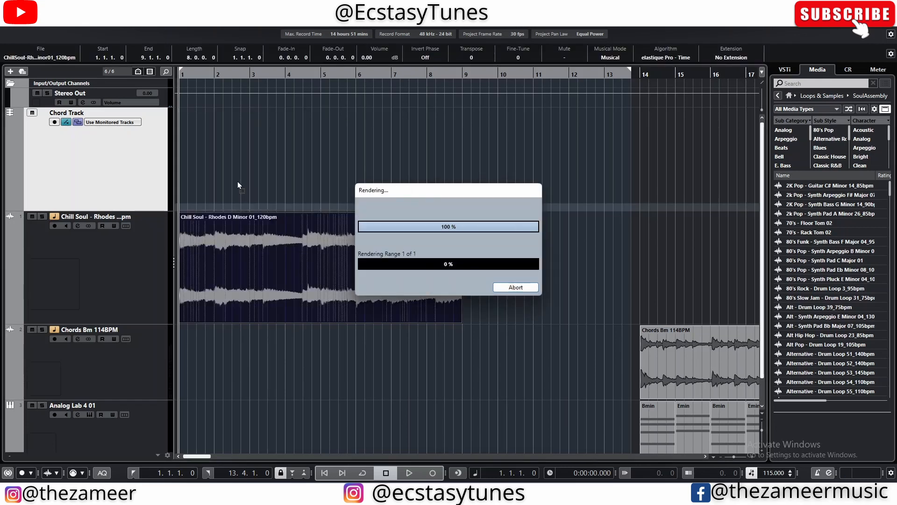
key("h")
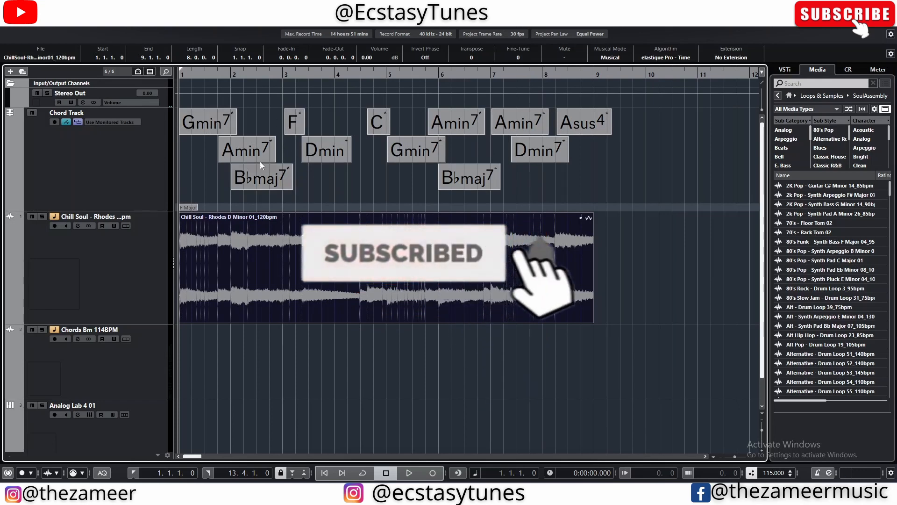
Audition the B♭maj7, F, Dmin and C chord events on the Chord Track one by one.
left_click(268, 181)
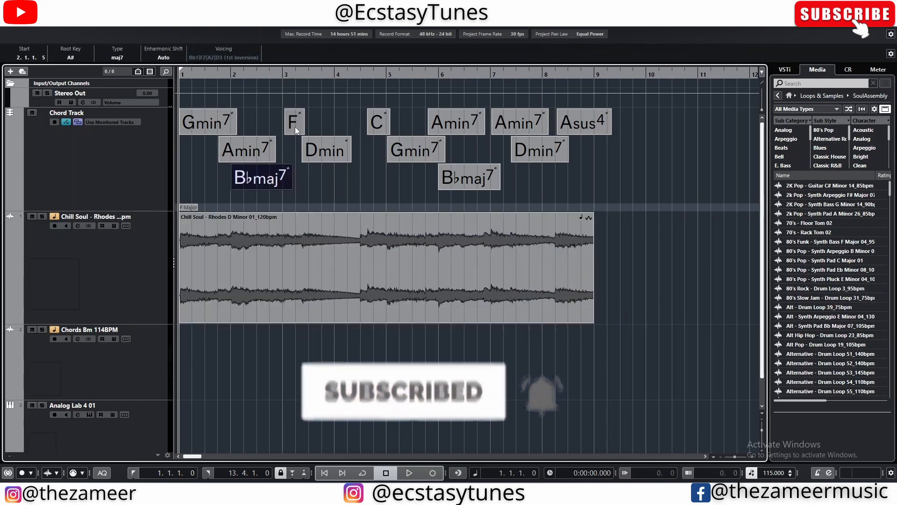
left_click(295, 128)
left_click(319, 159)
left_click(376, 122)
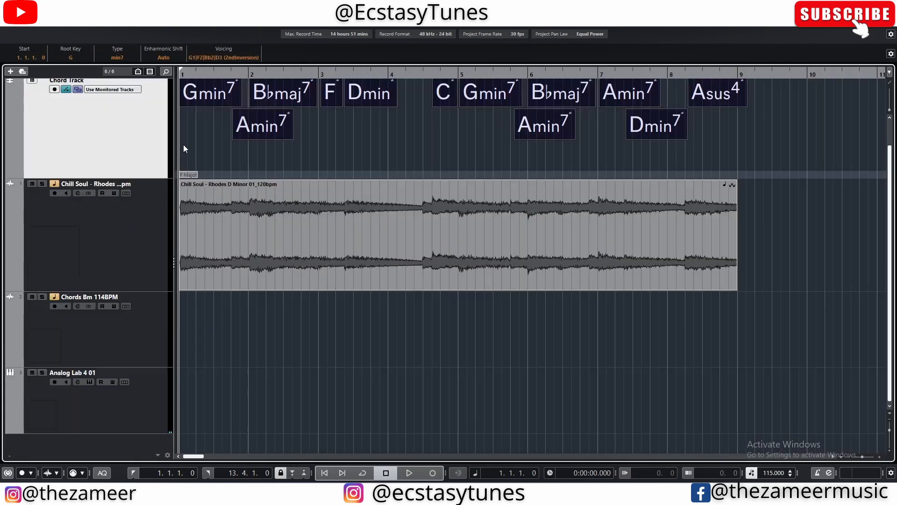
Play the Chill Soul Rhodes clip from bar 1 and compare it with the extracted chord events.
scroll(288, 178, "up", 1)
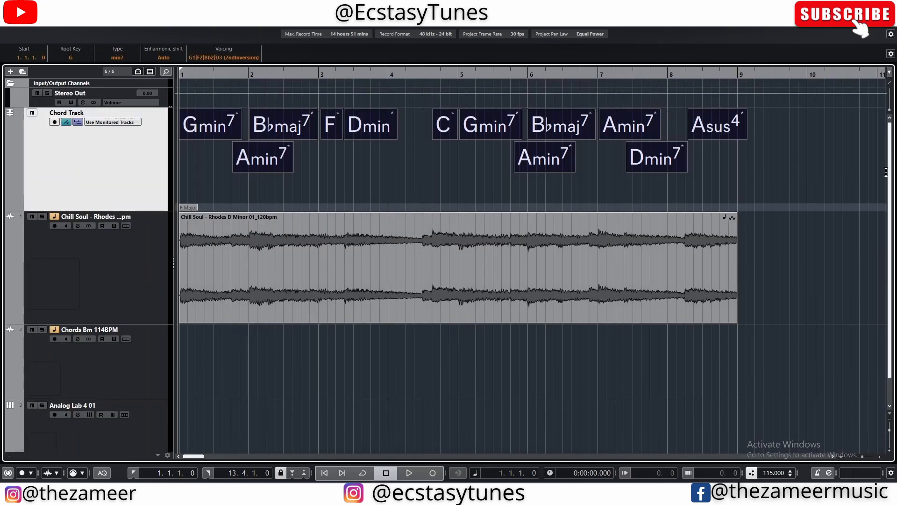
key("space")
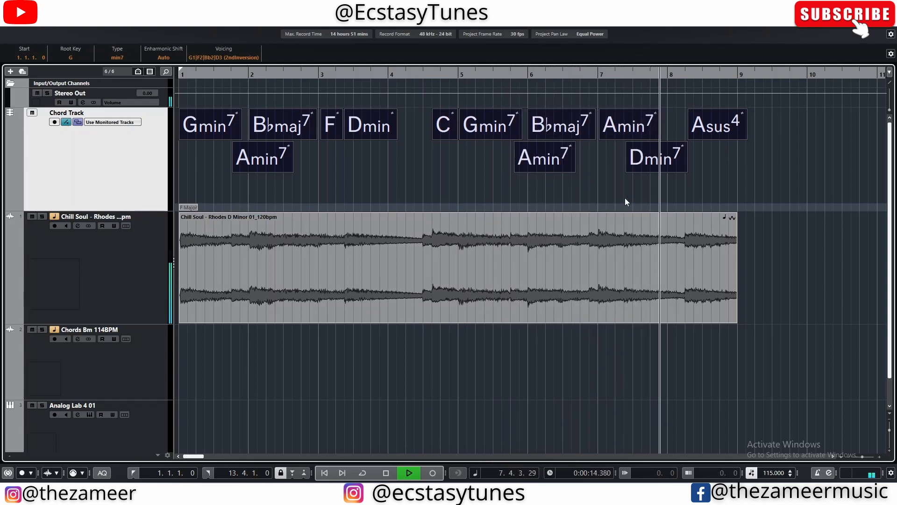
key("space")
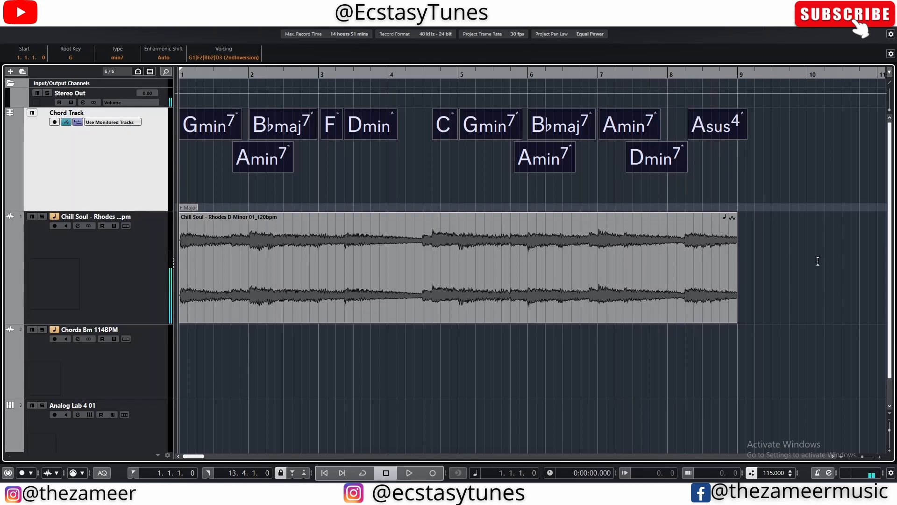
Mark the range 4.3.1 to 4.3.3 on the Rhodes clip before the C chord and listen to that passage.
left_click(817, 260)
left_click_drag(423, 233, 429, 240)
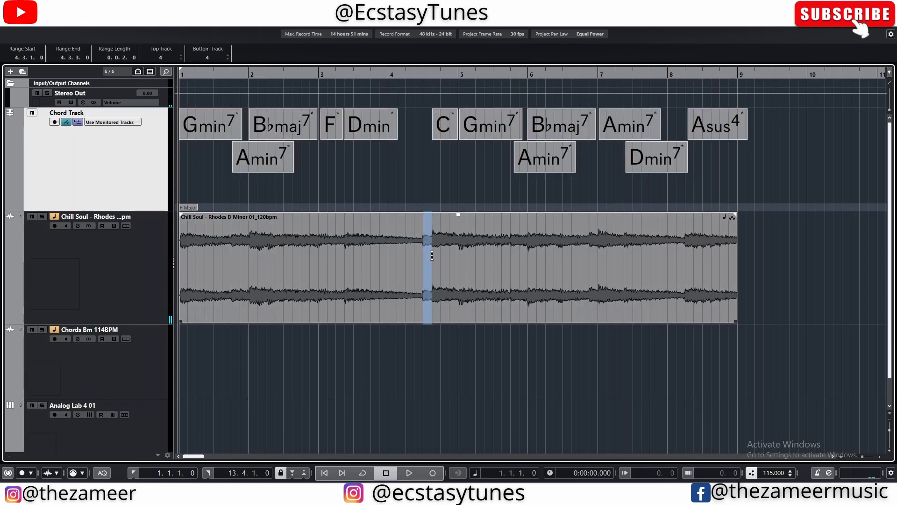
scroll(432, 255, "up", 6)
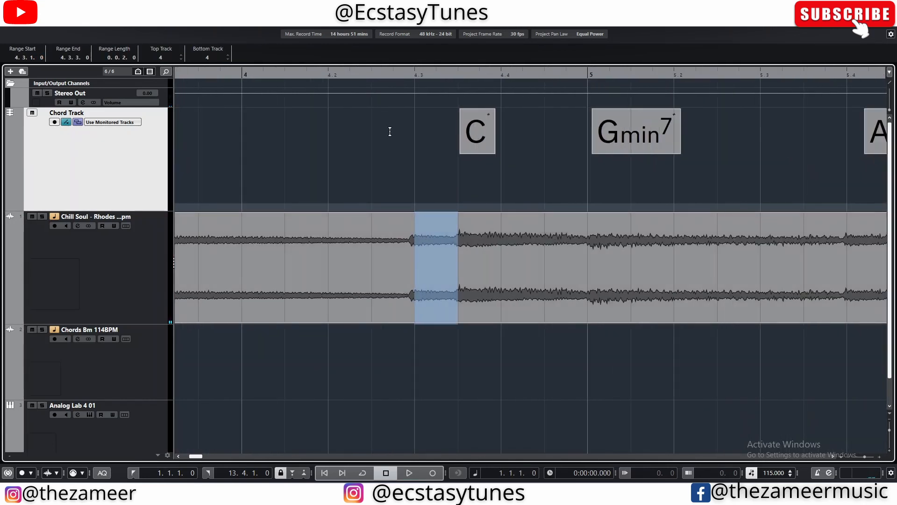
left_click(372, 75)
key("space")
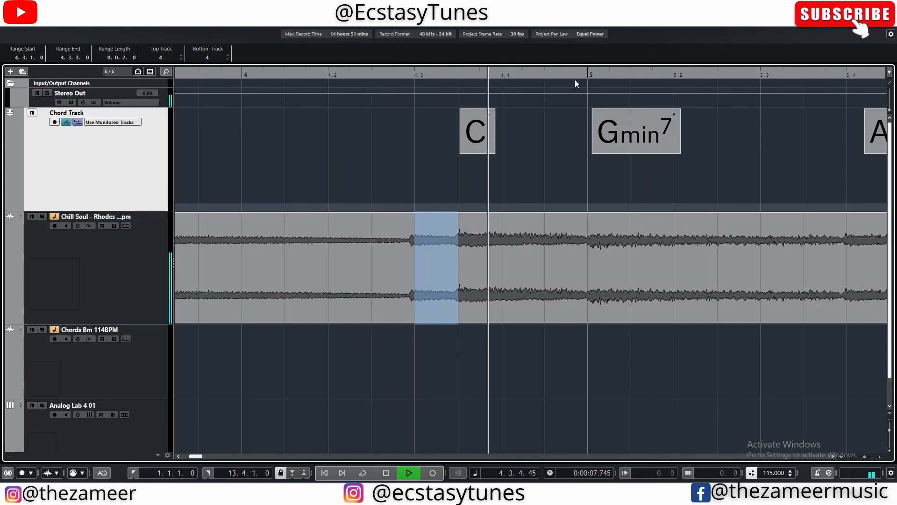
key("space")
Extend the range start back to the transient at 4.2.4.89 and split the Rhodes clip at both range boundaries.
scroll(346, 280, "down", 4)
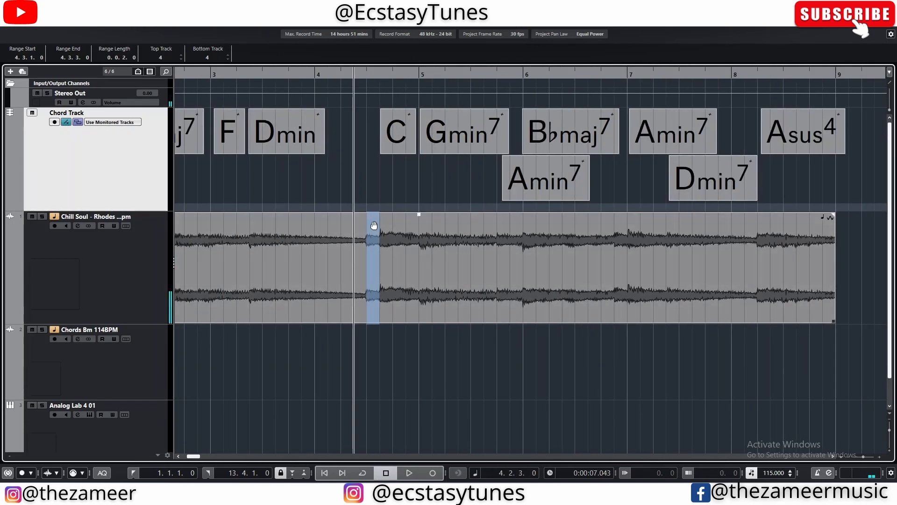
scroll(405, 191, "up", 3)
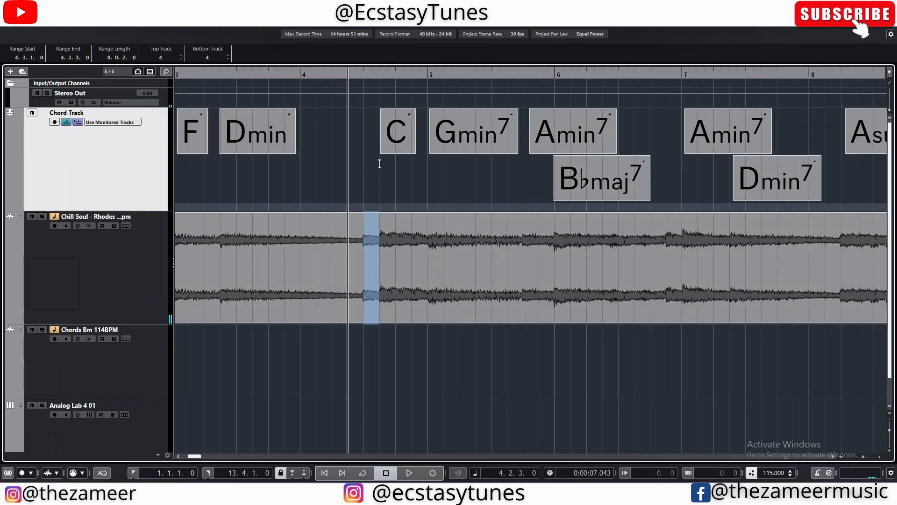
scroll(353, 277, "up", 3)
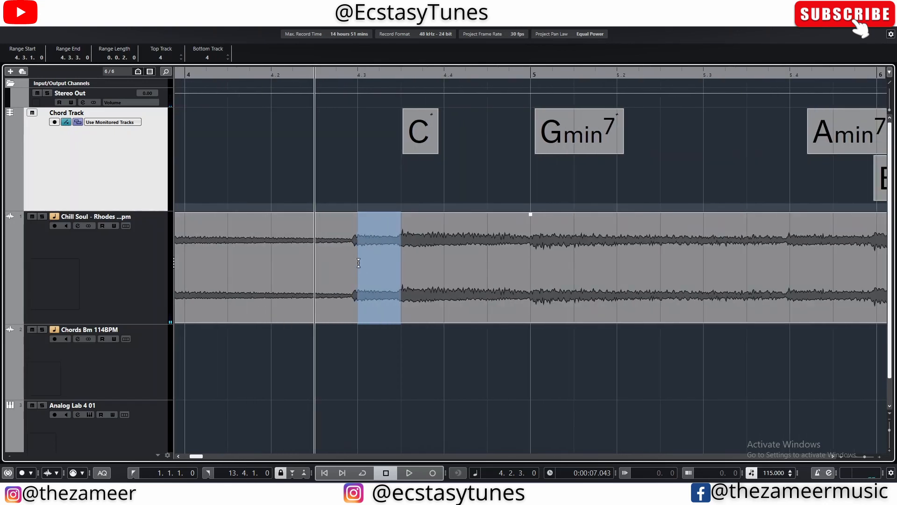
scroll(361, 251, "up", 2)
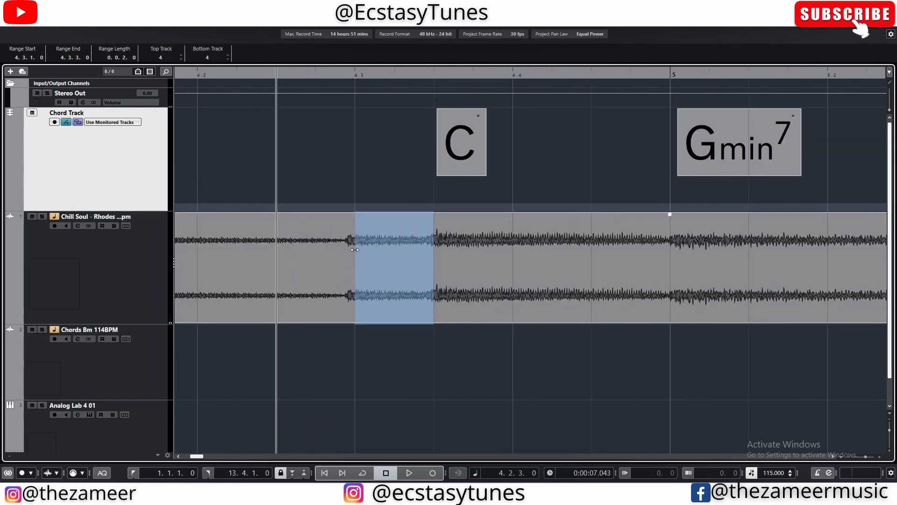
left_click_drag(352, 251, 389, 161)
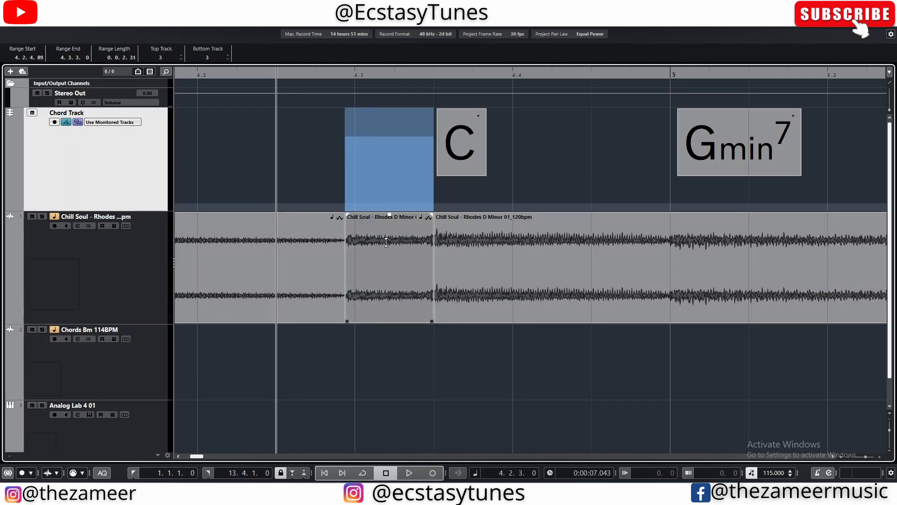
Extract the chord of the short Rhodes slice before the C chord onto the Chord Track and audition the resulting event.
left_click(394, 261)
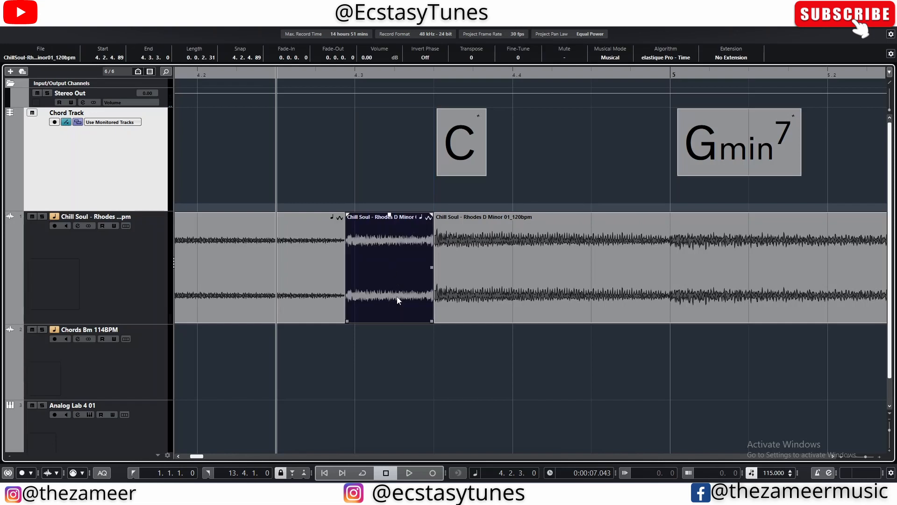
left_click_drag(397, 296, 384, 184)
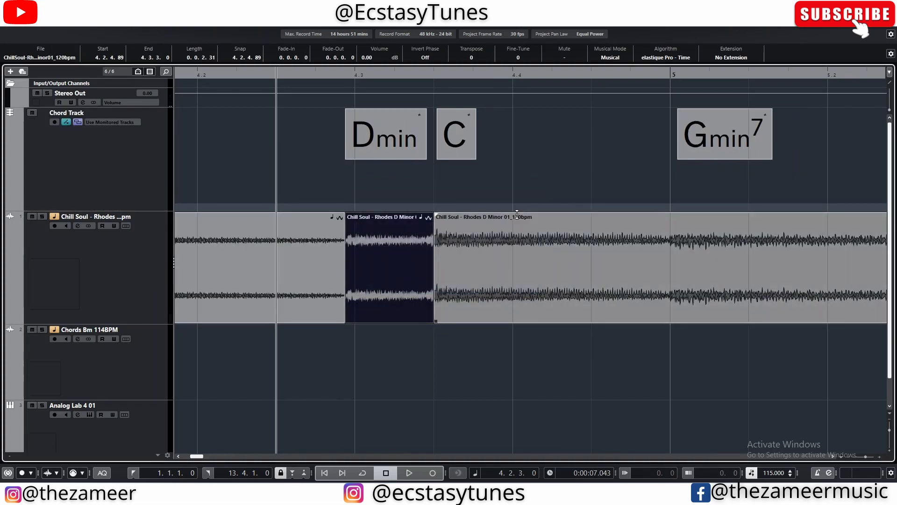
left_click(365, 149)
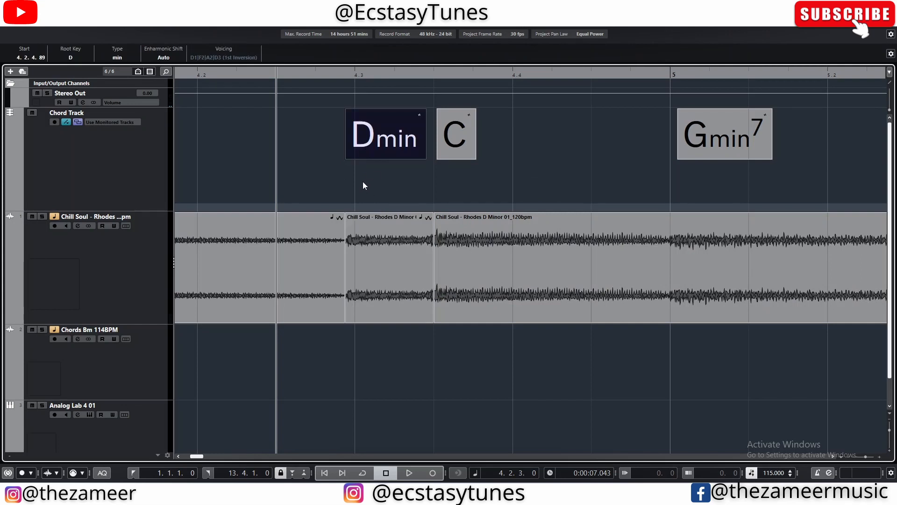
Compare the new Dmin chord event in bar 4 with the Dmin event in bar 3 by auditioning the earlier one.
scroll(363, 181, "down", 4)
scroll(277, 171, "down", 2)
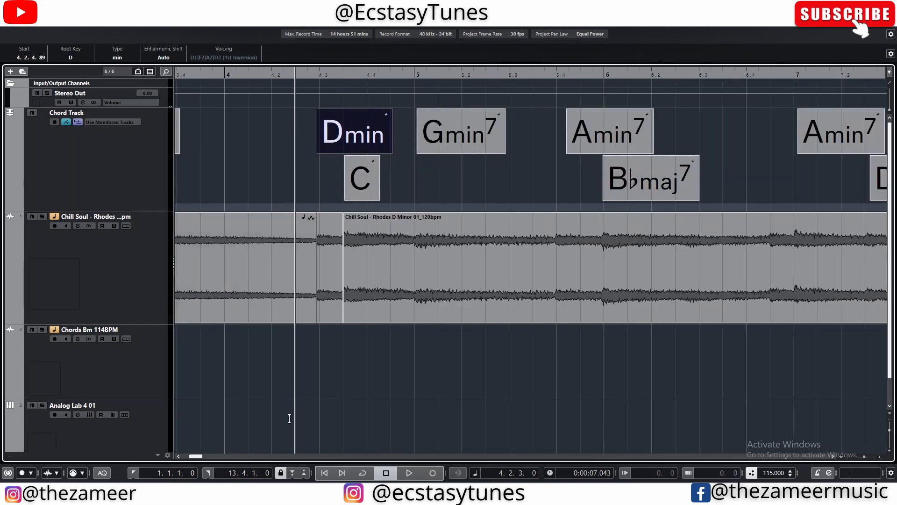
left_click_drag(196, 457, 194, 457)
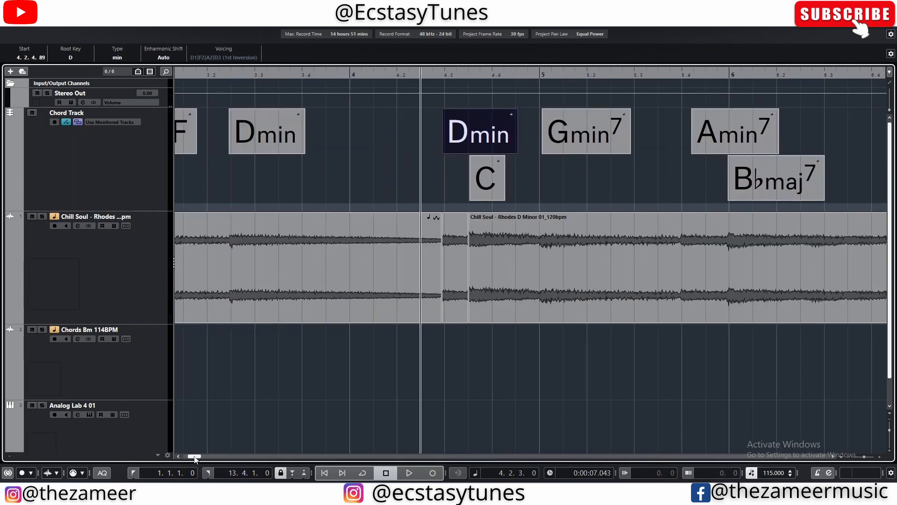
left_click(229, 73)
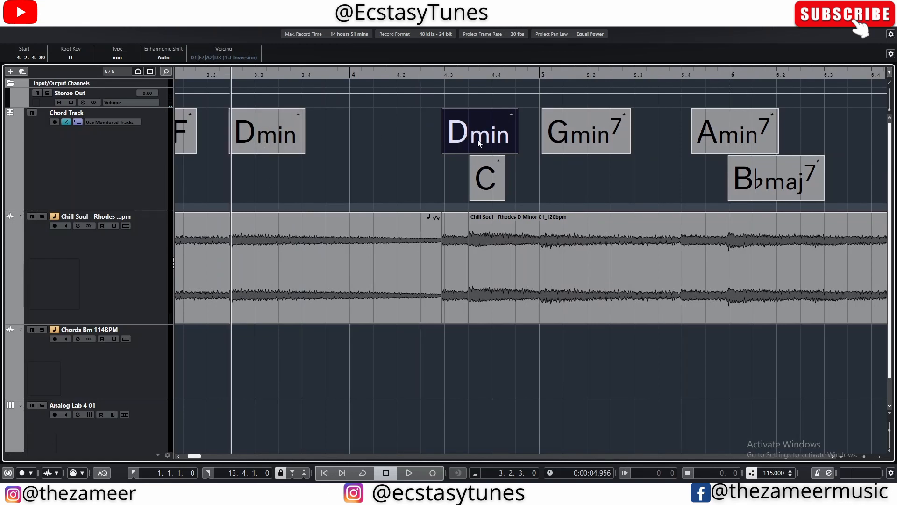
left_click(273, 147)
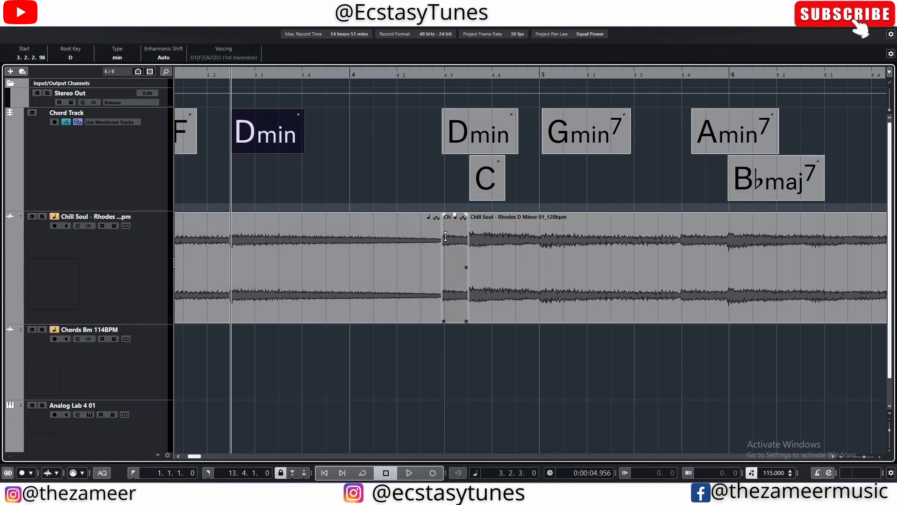
Convert all events of the Chord Track into MIDI parts on the Analog Lab 4 01 track, starting at bar 1.
scroll(451, 194, "down", 5)
left_click_drag(761, 198, 179, 420)
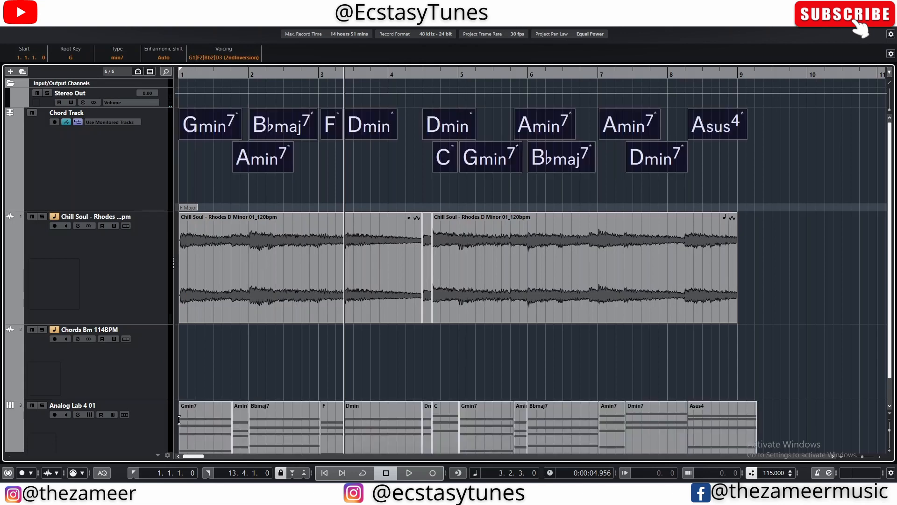
Mute the Chill Soul Rhodes track and play the Analog Lab 4 01 chord parts from the project start.
scroll(274, 383, "down", 1)
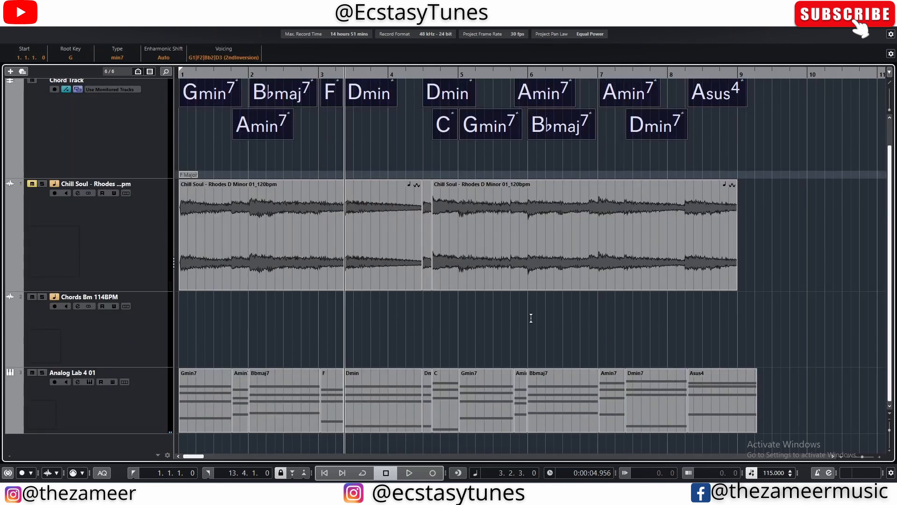
key("Home")
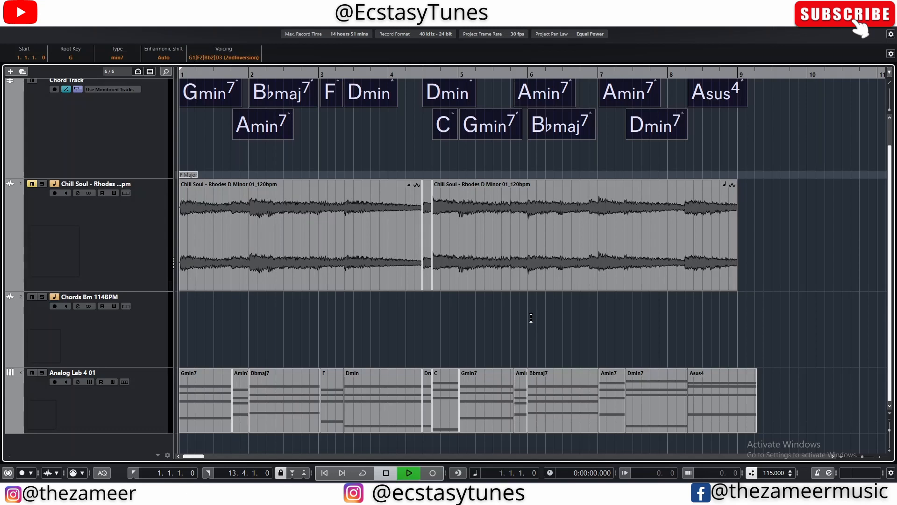
Play the Analog Lab 4 01 chord parts from the project start until the Asus4 part, with the Rhodes track muted.
key("space")
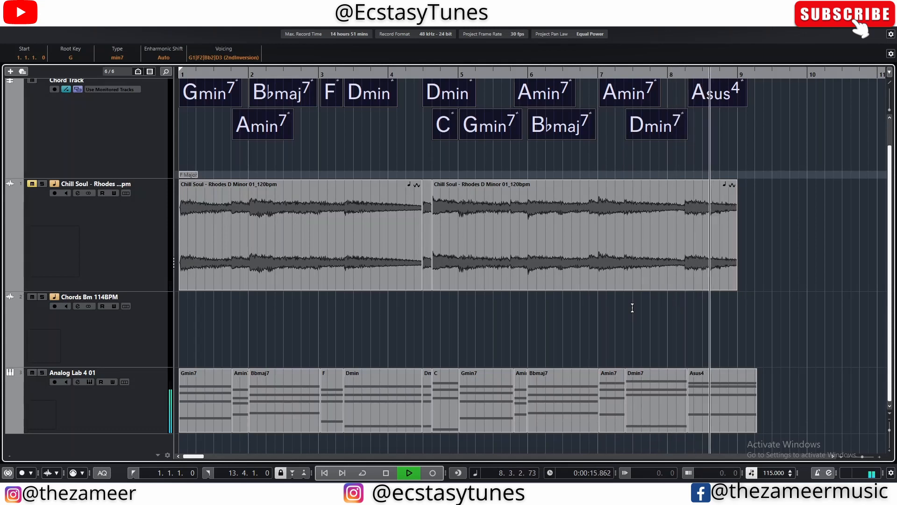
key("space")
left_click(677, 326)
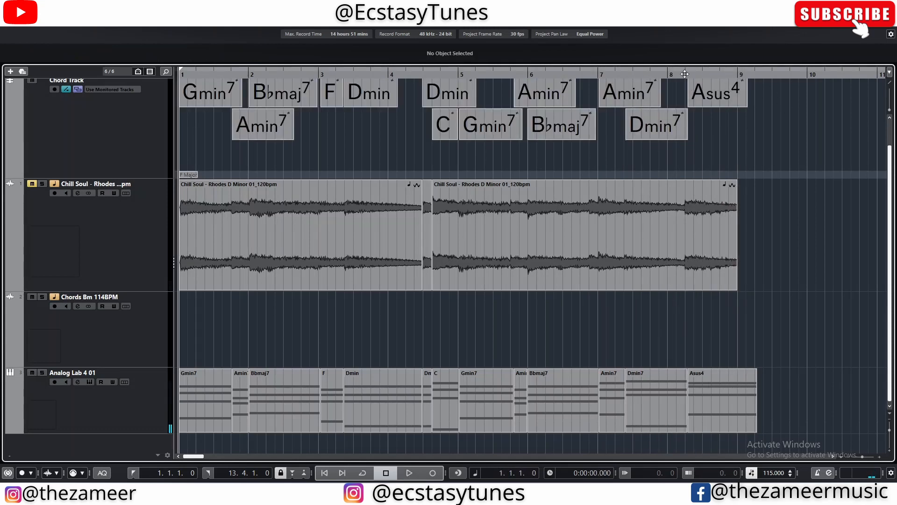
Select the Rhodes audio and its MIDI chord parts and play both together from the project start.
left_click_drag(685, 74, 690, 84)
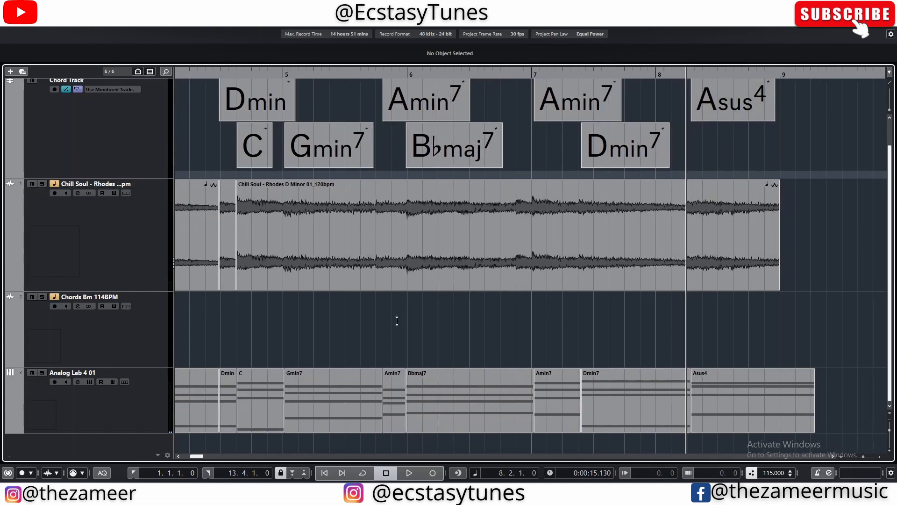
key("g")
key("g")
key("g")
key("g")
left_click_drag(464, 241, 175, 430)
key("Home")
key("space")
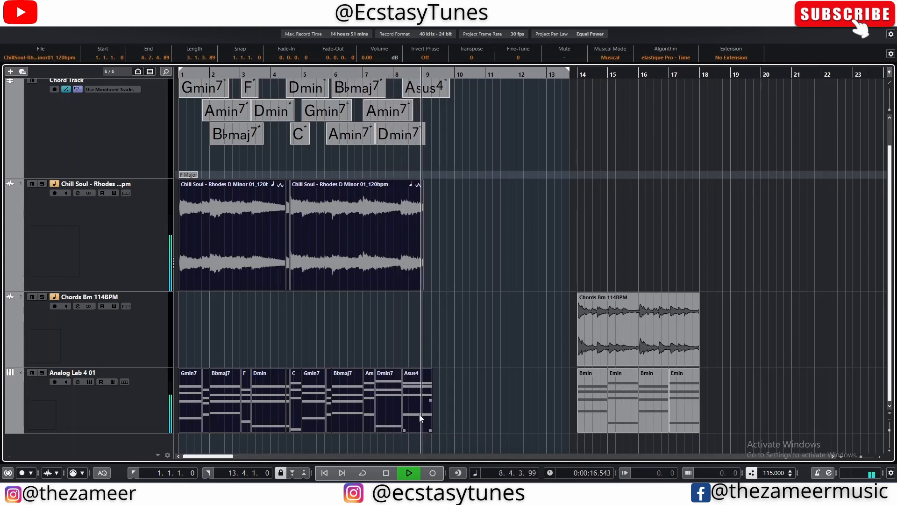
key("space")
Mute the Asus4 MIDI part and audition the ending of the Rhodes audio from position 8.2.1.
left_click(425, 328)
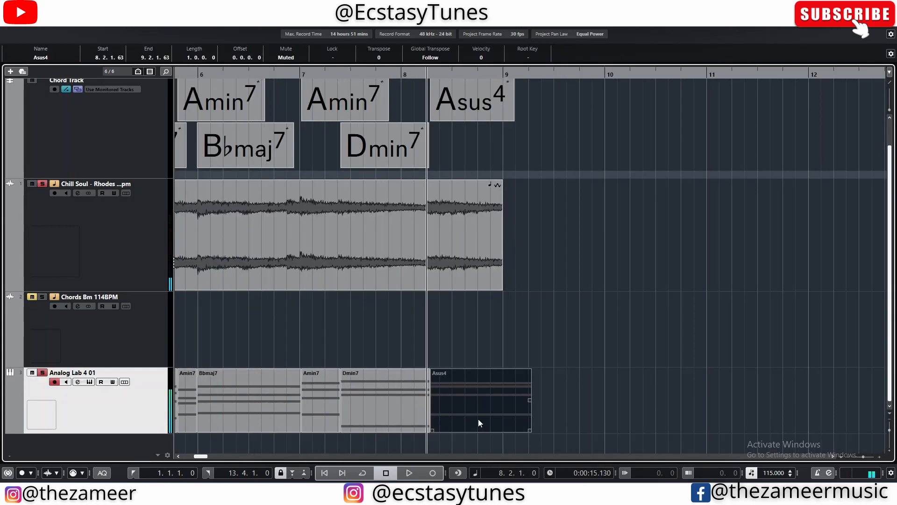
key("space")
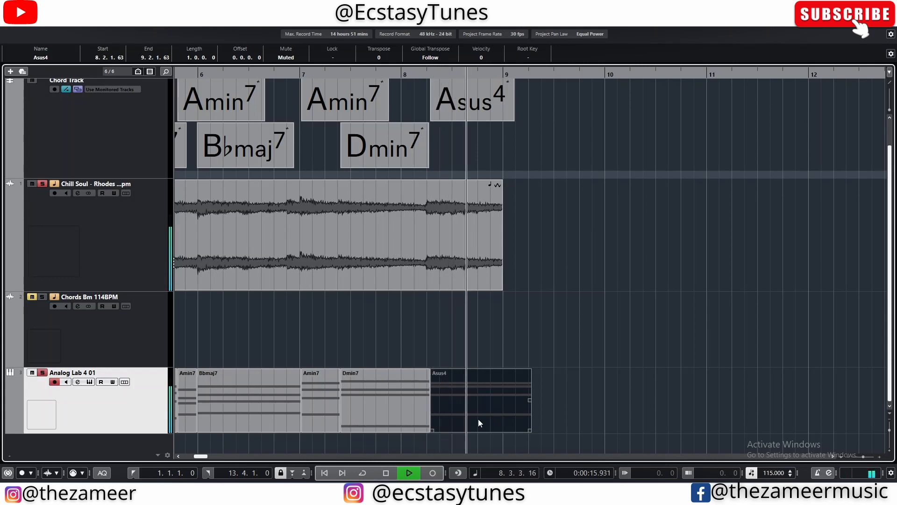
key("space")
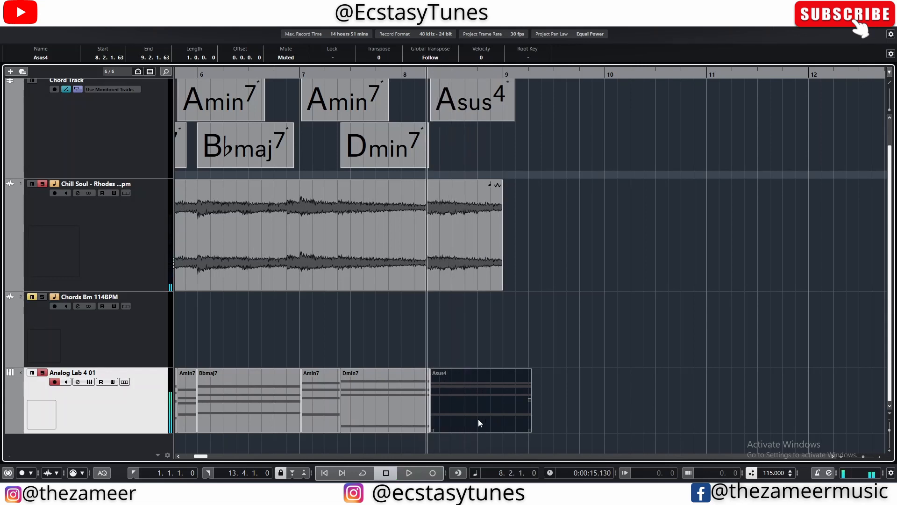
Unmute the Asus4 part on the Analog Lab 4 01 track and clear the selection.
left_click_drag(201, 456, 188, 443)
key("g")
key("g")
key("g")
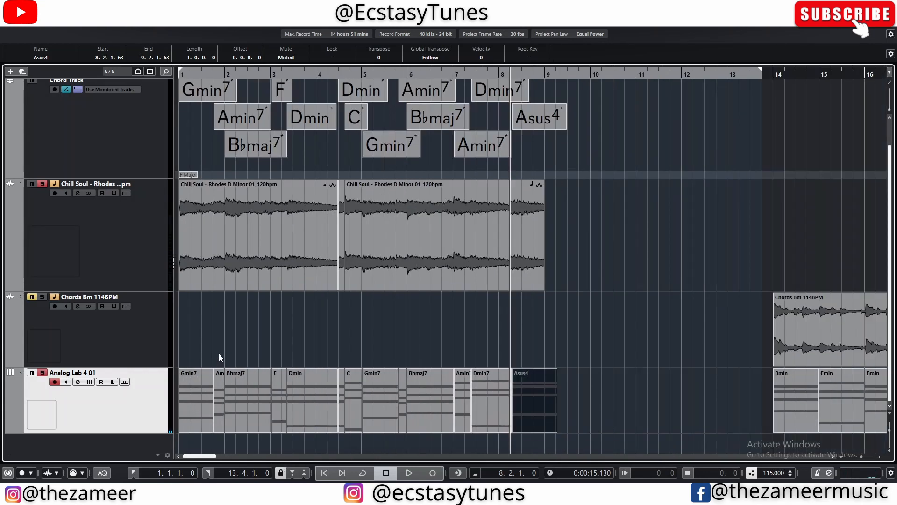
left_click(488, 373)
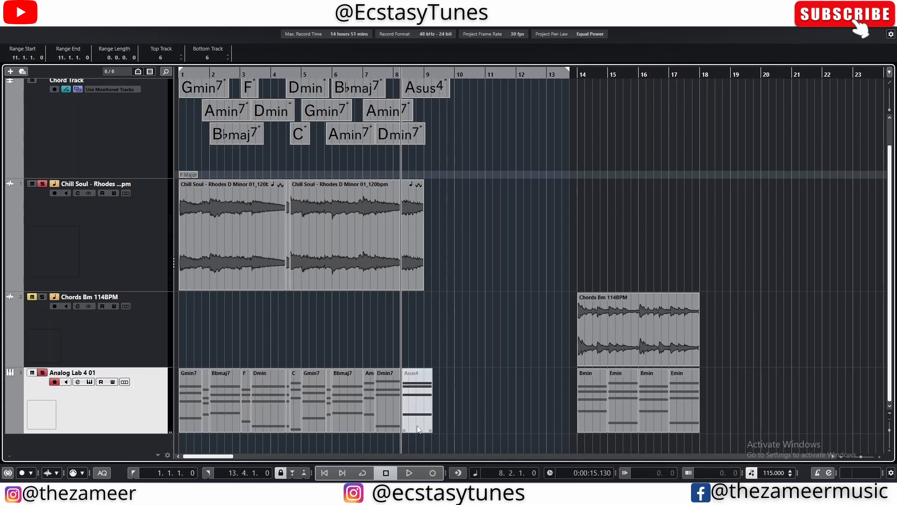
left_click(467, 397)
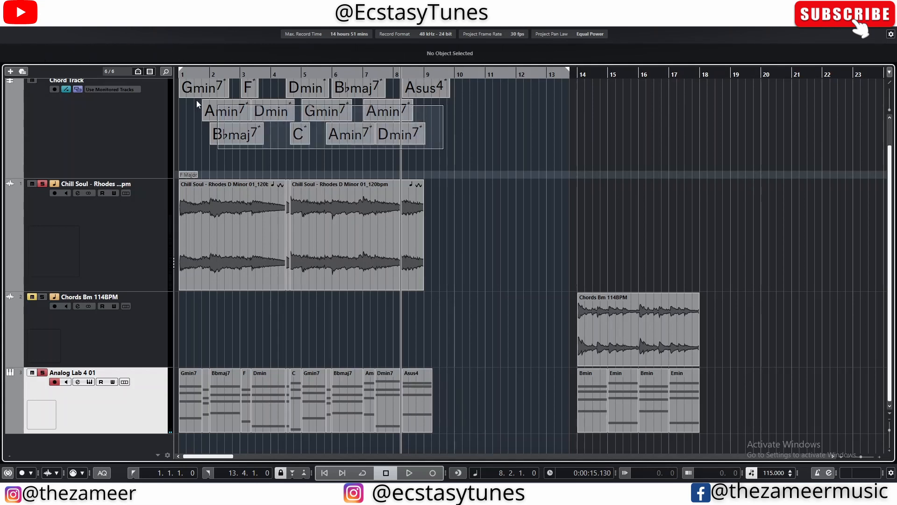
left_click(520, 226)
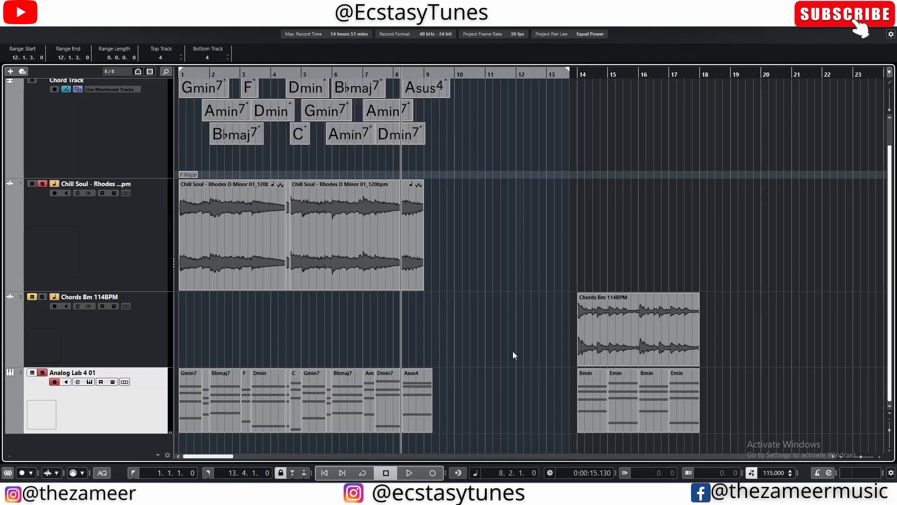
Place Bmin, Emin, Bmin and Emin events on the Chord Track from bar 14 and mute the Chords Bm 114BPM audio event.
scroll(729, 373, "up", 2)
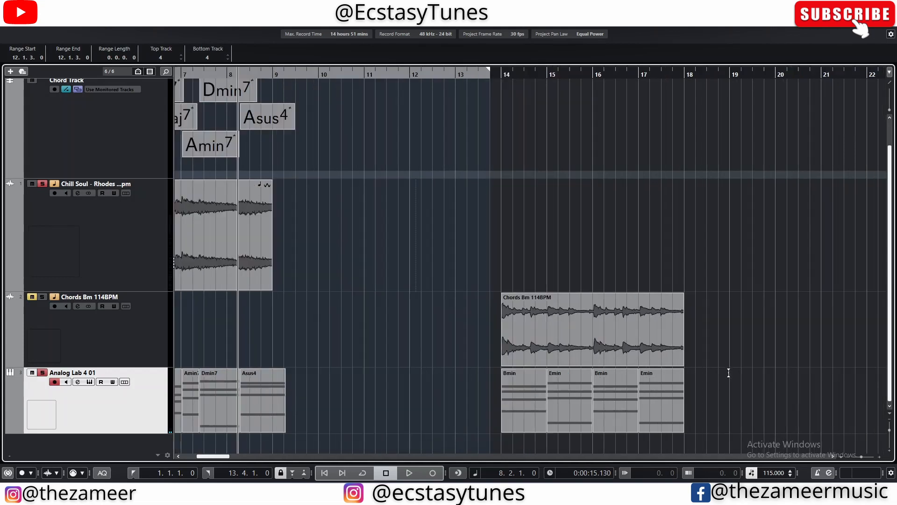
left_click_drag(707, 417, 532, 116)
left_click(588, 342)
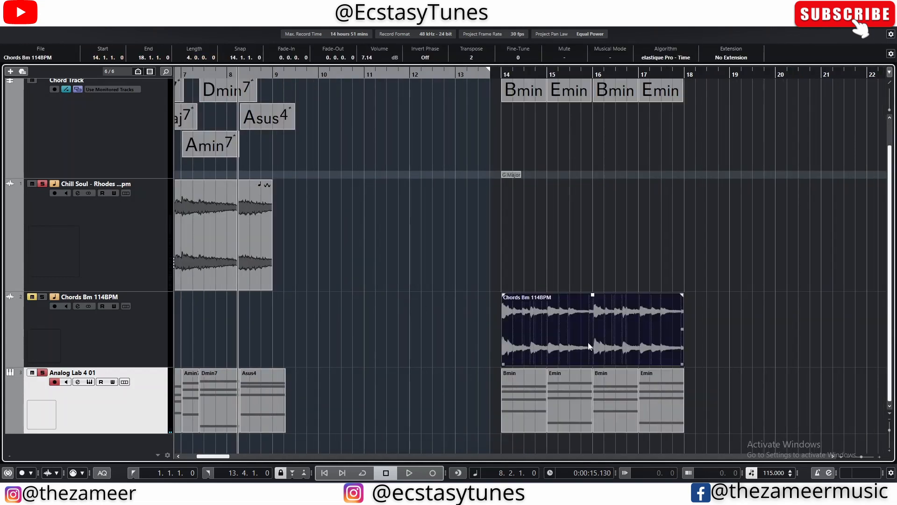
key("shift+m")
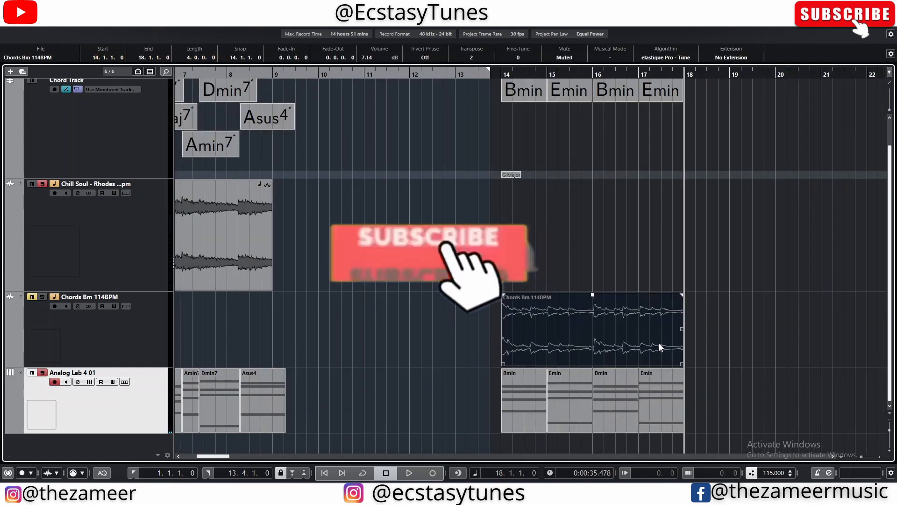
Add tensions 7 and 9 to the Emin chord event in bar 15, making it Emin7/9.
scroll(612, 161, "up", 3)
left_click(617, 180)
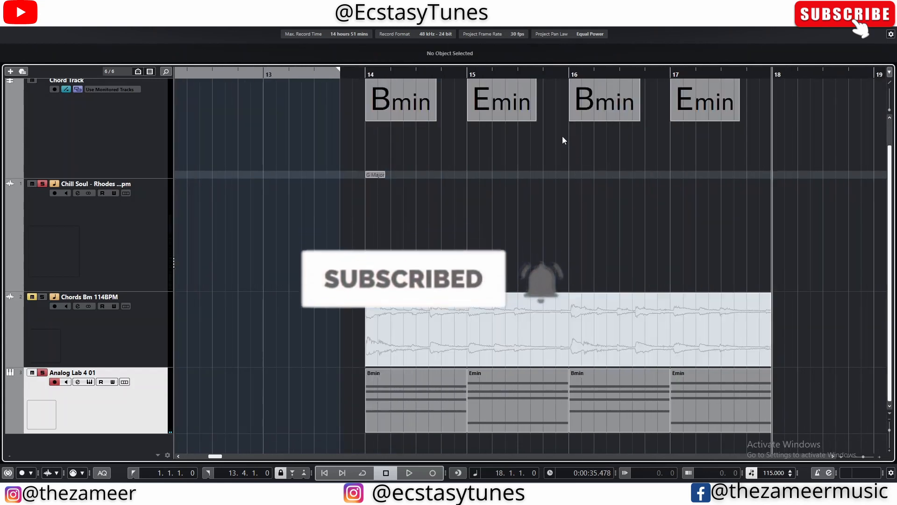
double_click(488, 117)
left_click(521, 145)
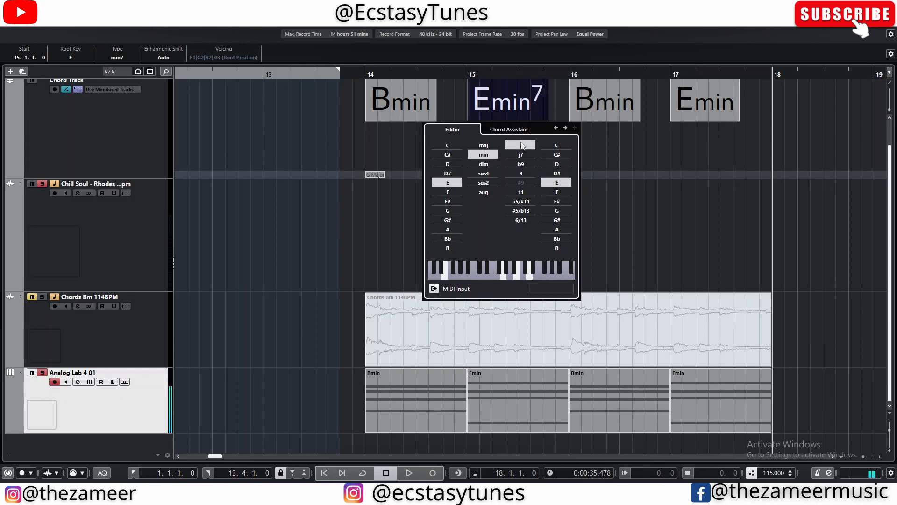
left_click(521, 174)
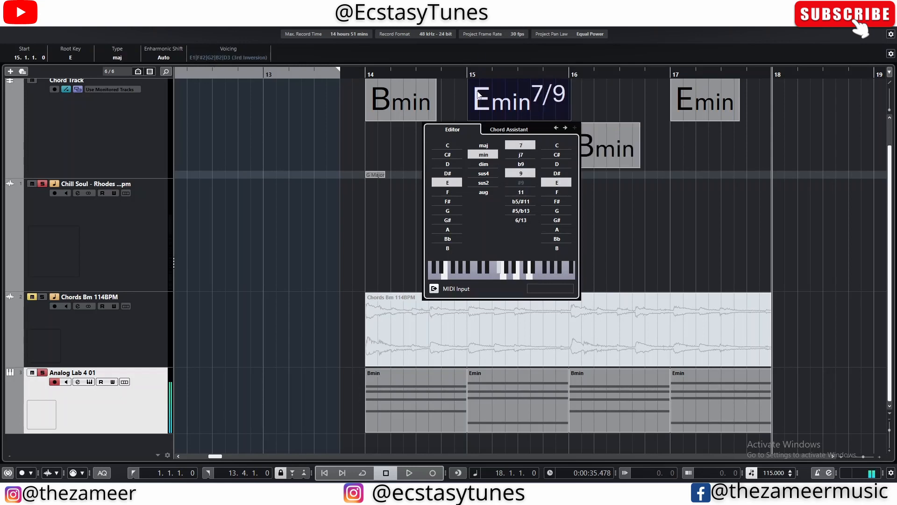
left_click(623, 172)
Change the Emin chord event in bar 17 to an F# major chord with a 7, making it F#7.
left_click(705, 106)
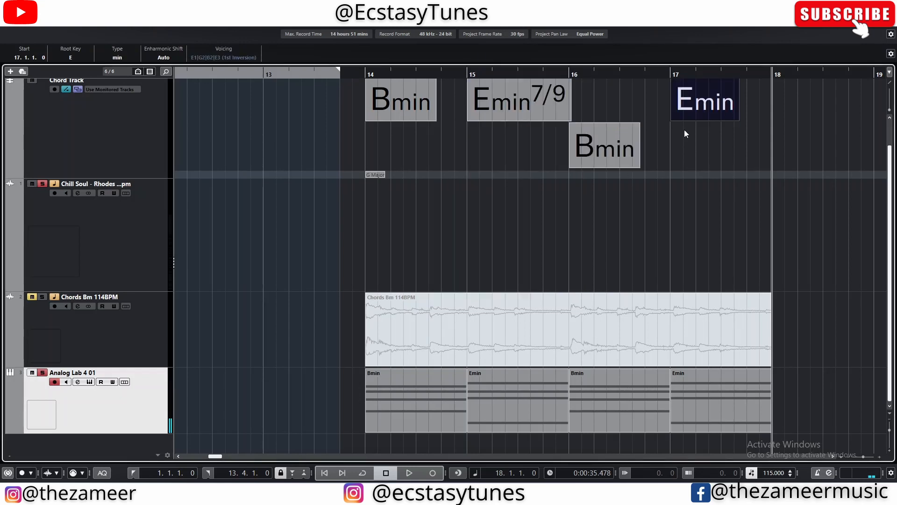
double_click(692, 101)
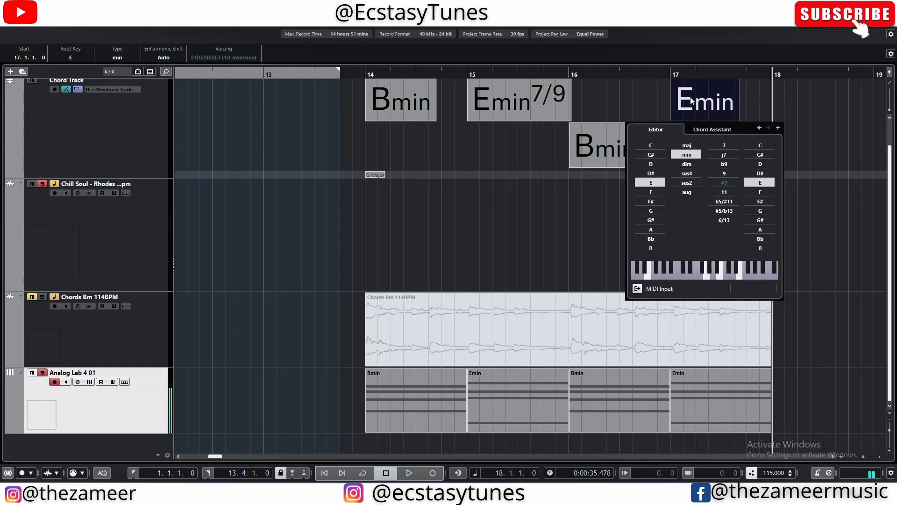
left_click(650, 201)
left_click(686, 145)
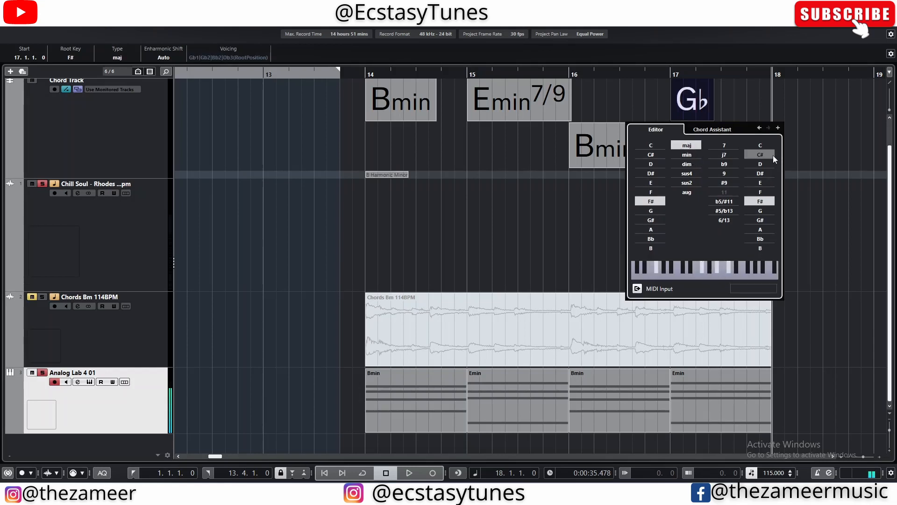
left_click(724, 145)
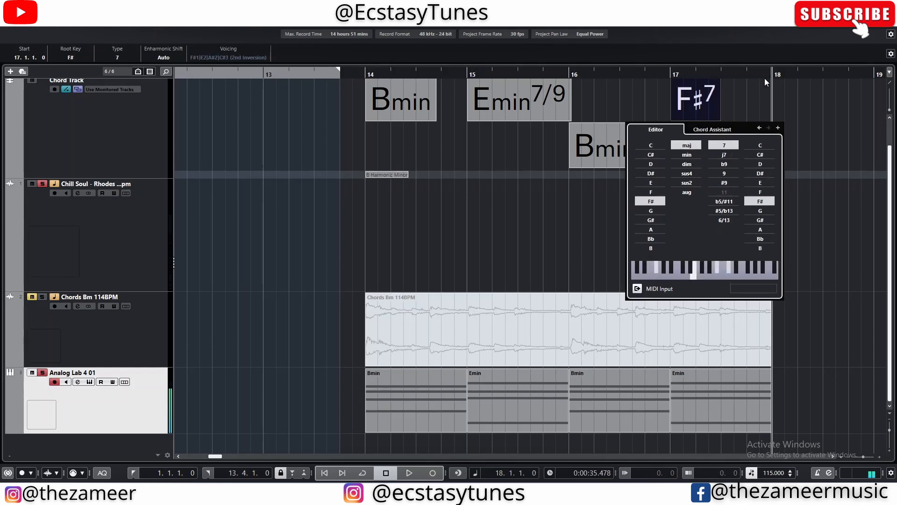
Audition the Bmin, Emin7/9, Bmin and F#7 chord events in order on the Chord Track.
left_click(400, 107)
left_click(523, 111)
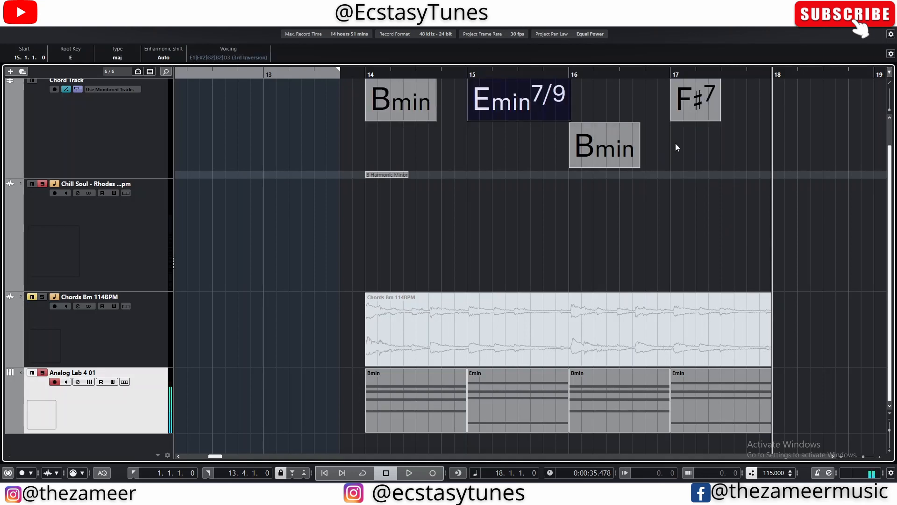
left_click(622, 147)
left_click(684, 113)
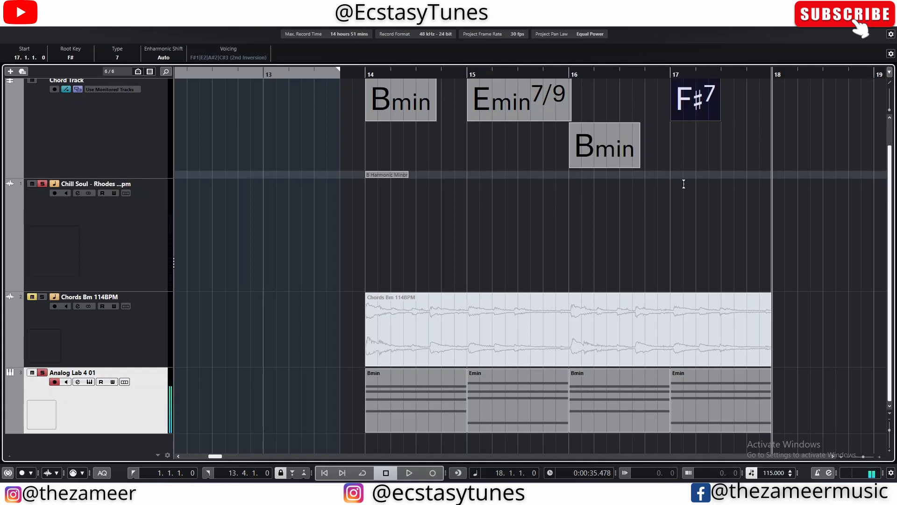
Add a 9 to the Bmin chord event in bar 16, making it Bmin9.
left_click(615, 159)
double_click(600, 148)
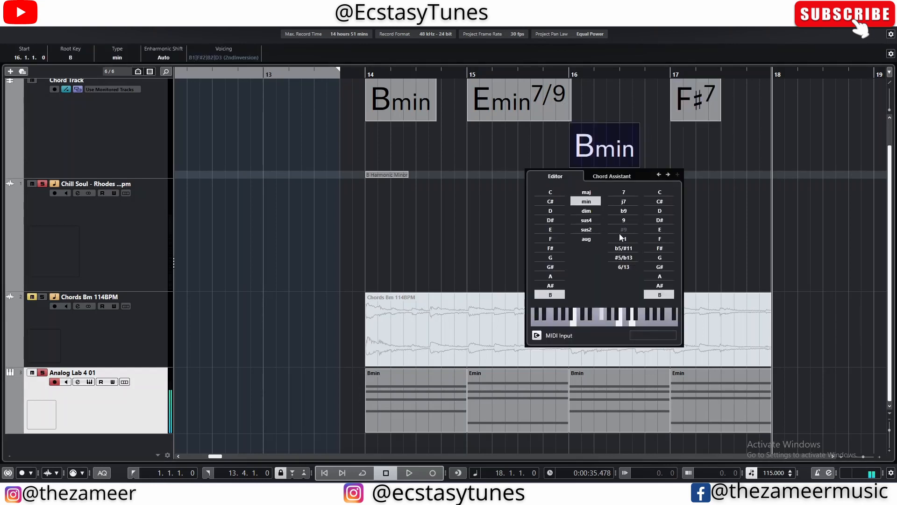
left_click(634, 222)
left_click(735, 247)
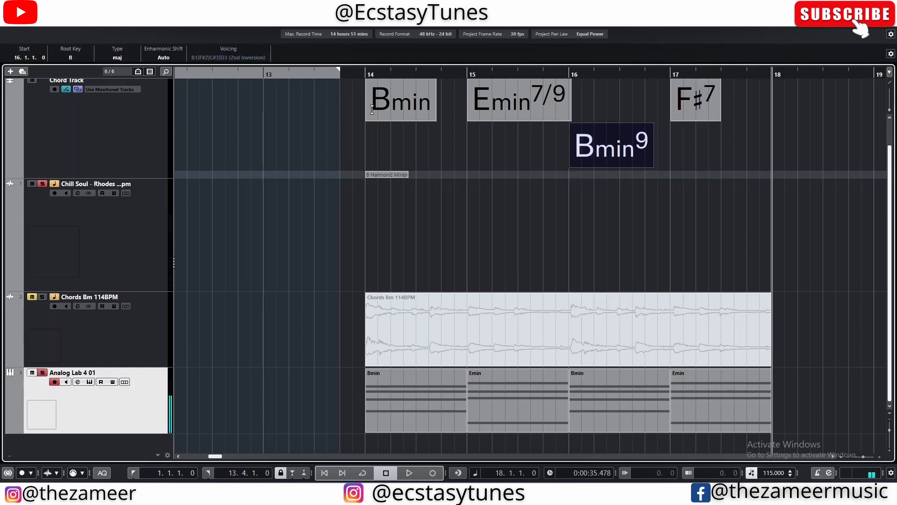
Audition the progression Bmin, Emin7/9, Bmin9 and F#7 in bars 14 to 17 of the Chord Track.
left_click(407, 111)
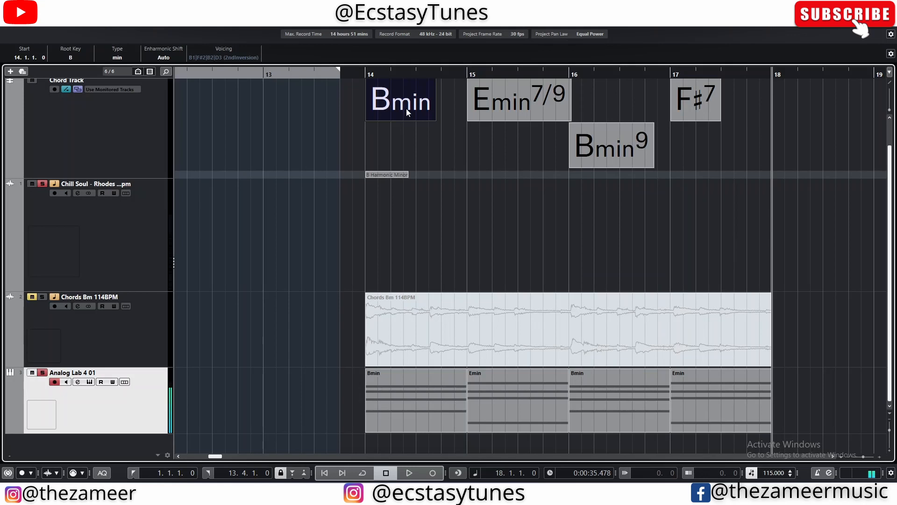
left_click(521, 110)
left_click(584, 141)
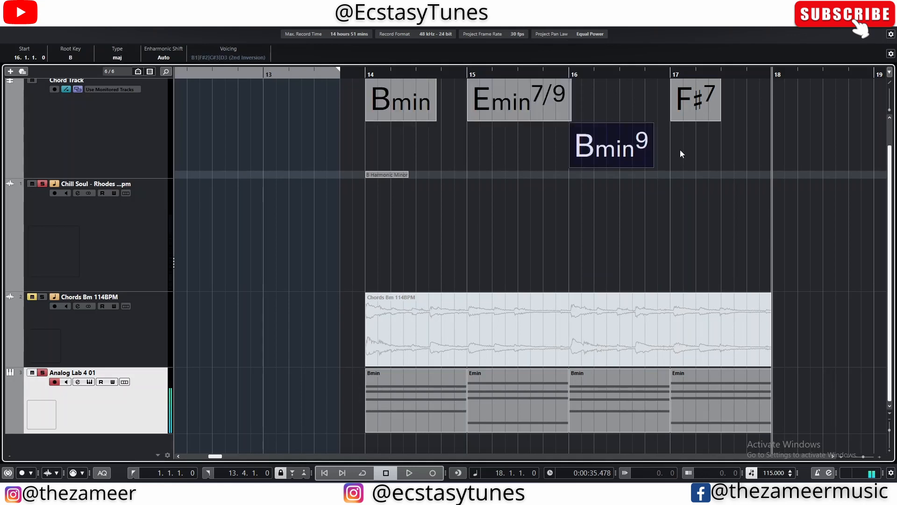
left_click(700, 111)
key("2")
left_click(461, 232)
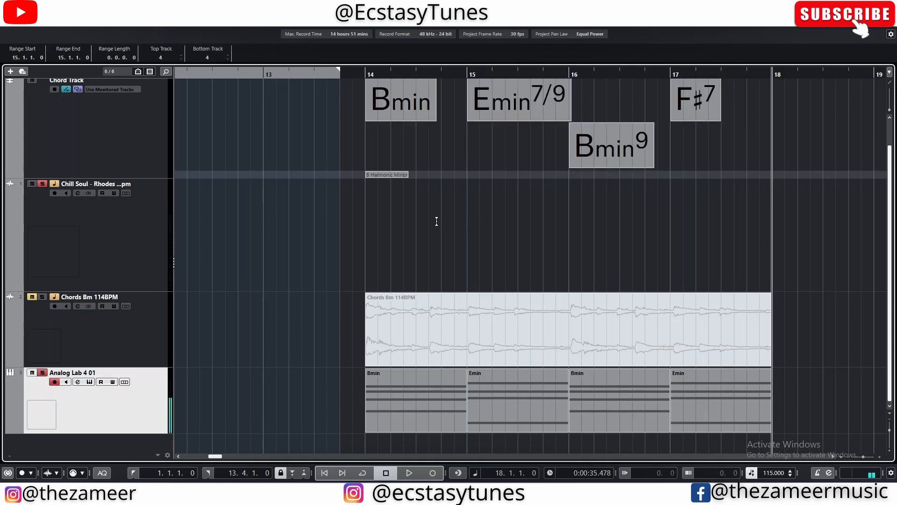
Delete the four old Bmin and Emin MIDI parts in bars 14 to 17 of the Analog Lab 4 01 track.
scroll(436, 221, "down", 2)
left_click(415, 431)
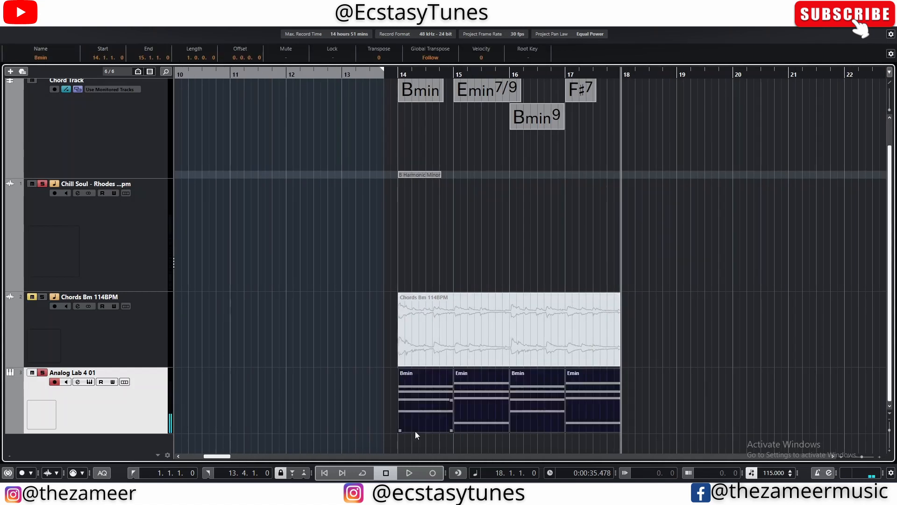
key("Delete")
Move the Emin7/9 chord event earlier into bar 14, Bmin9 to 15.3.3 and F#7 to 16.4.1 on the Chord Track.
left_click_drag(614, 153, 424, 95)
left_click(439, 116)
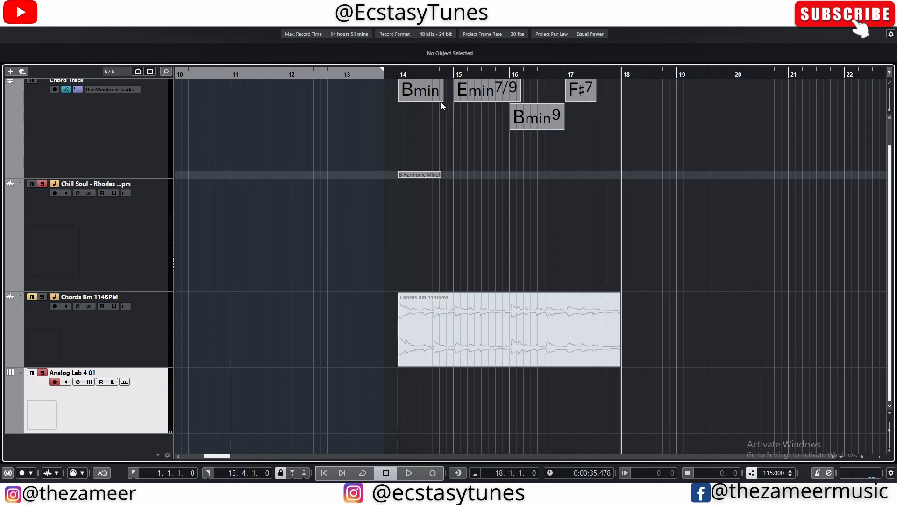
scroll(441, 102, "up", 2)
left_click_drag(474, 104, 459, 139)
left_click_drag(555, 105, 531, 137)
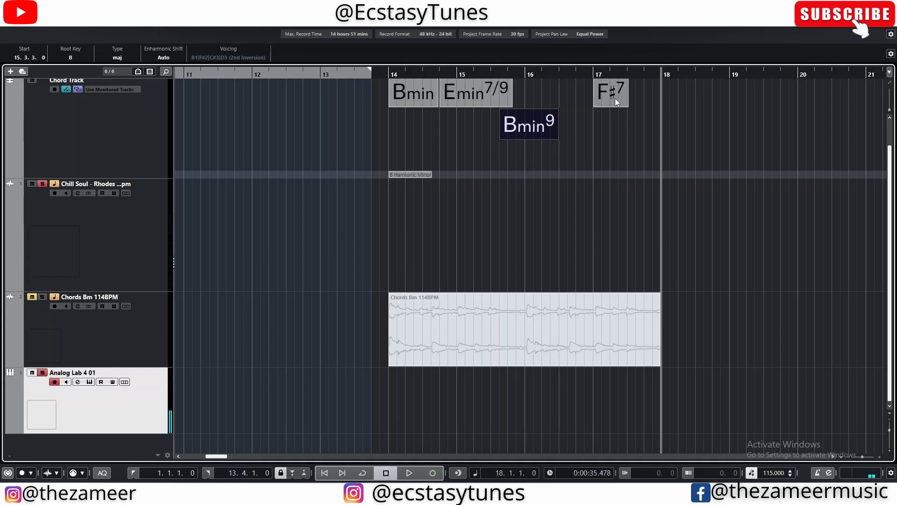
left_click_drag(615, 98, 597, 100)
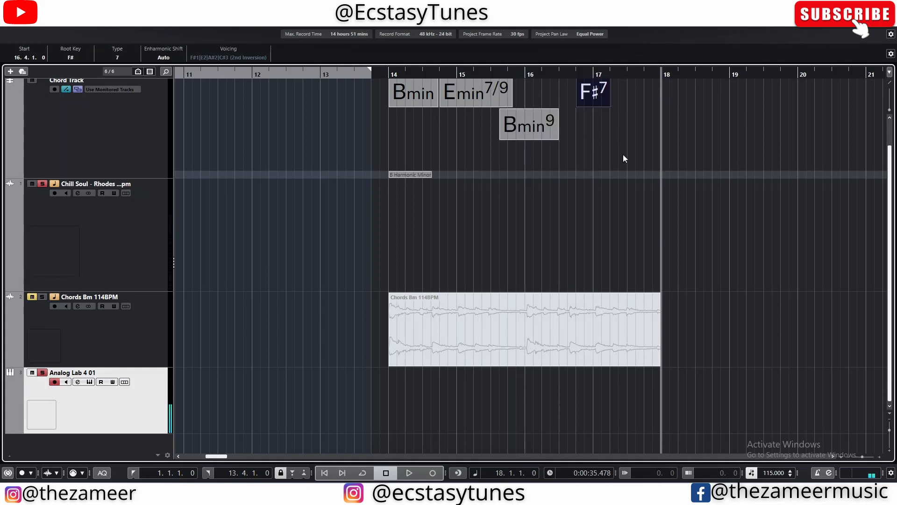
Convert the four rearranged chord events into MIDI parts on the Analog Lab 4 01 track near bar 14, and select the F#7 part.
left_click_drag(623, 158, 409, 363)
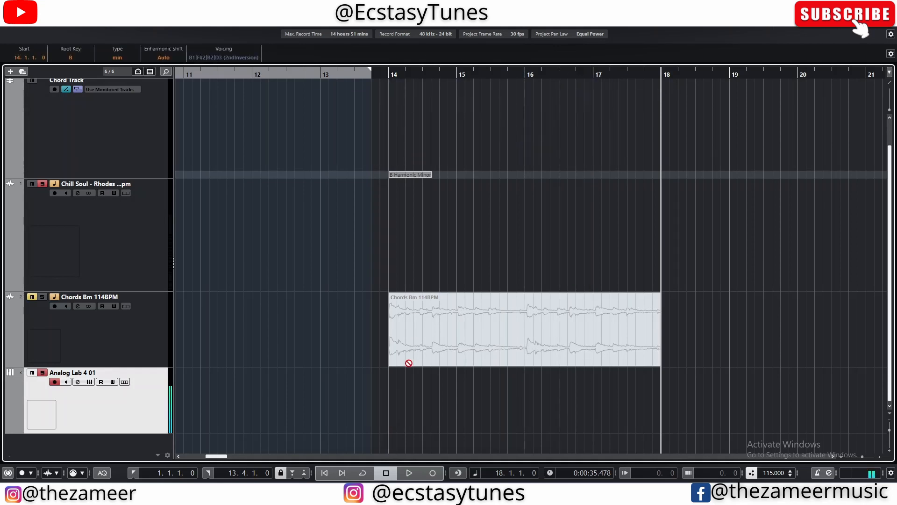
left_click_drag(400, 403, 400, 402)
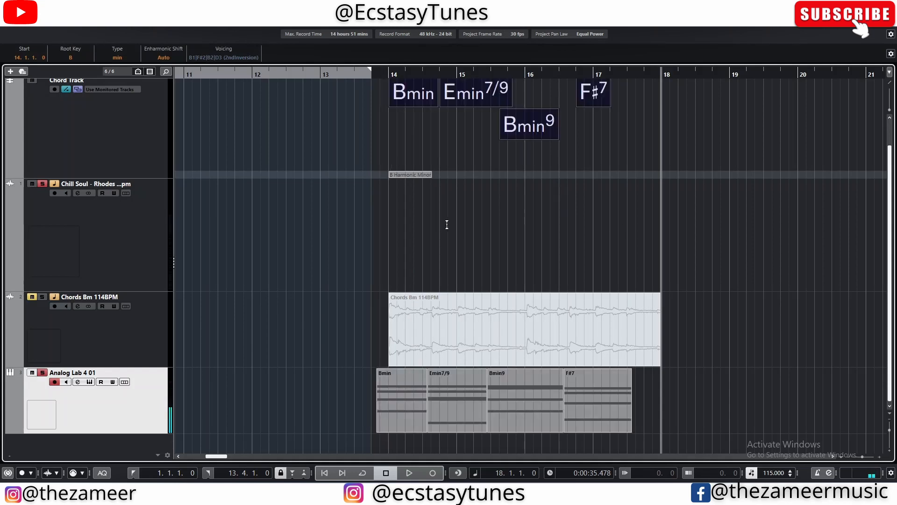
scroll(406, 222, "up", 4)
scroll(347, 386, "down", 5)
left_click(547, 414)
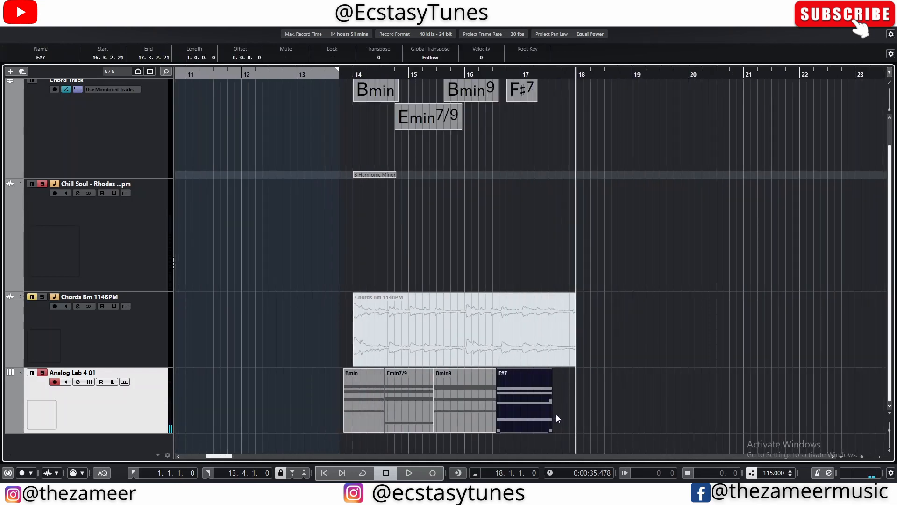
Move all four chord MIDI parts on the Analog Lab 4 01 track to start at bar 14 and audition them.
key("ctrl+a")
left_click_drag(352, 414, 362, 414)
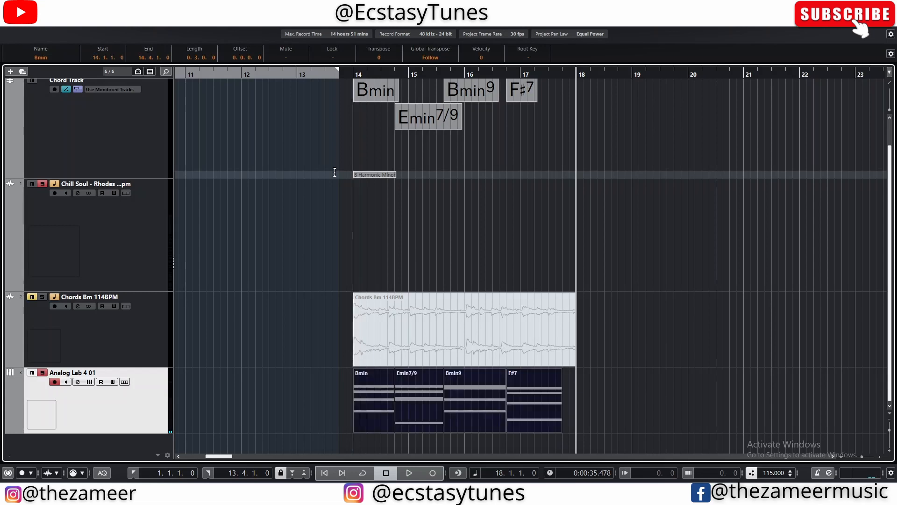
left_click(358, 70)
key("space")
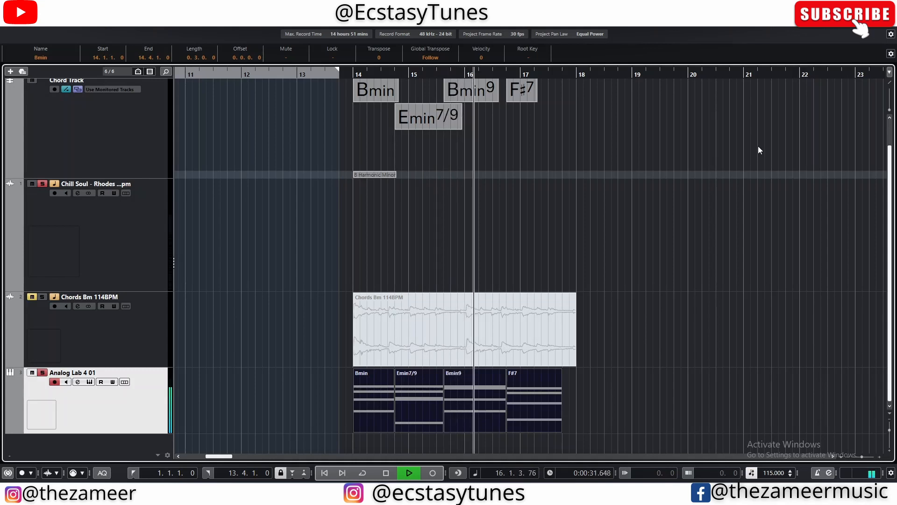
key("space")
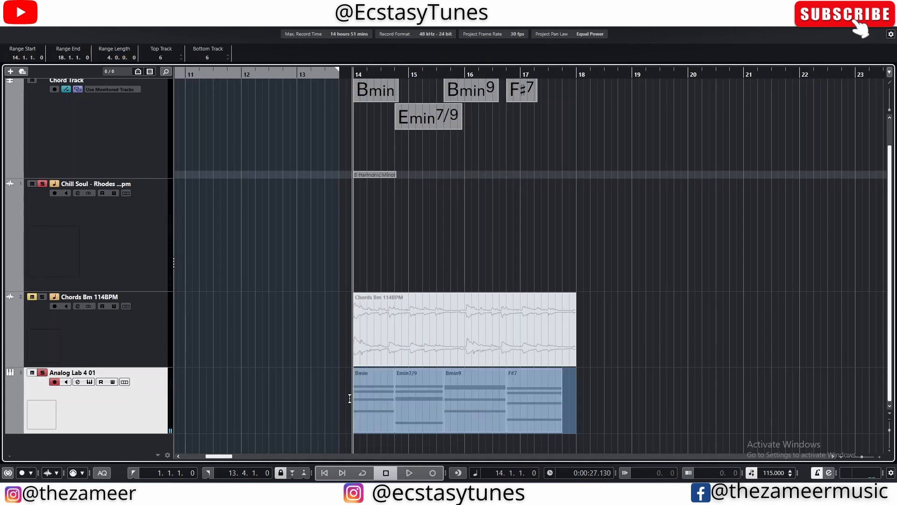
key("space")
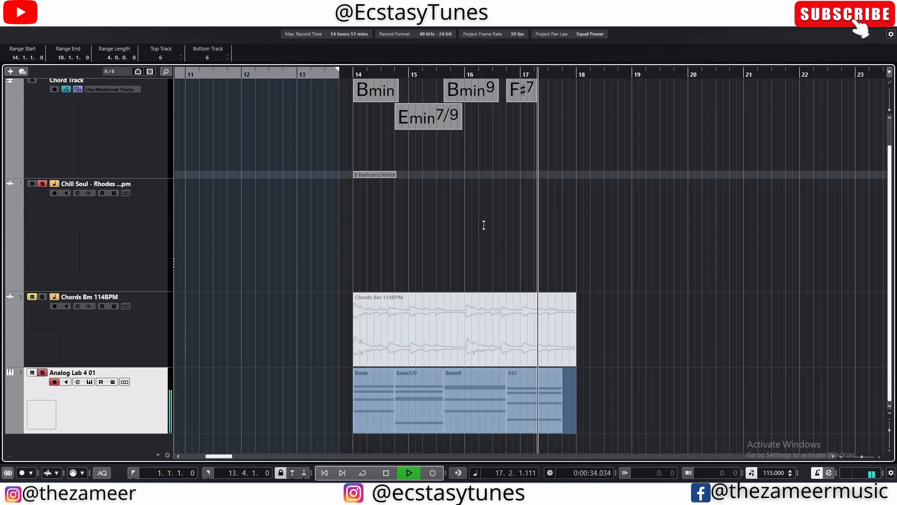
key("space")
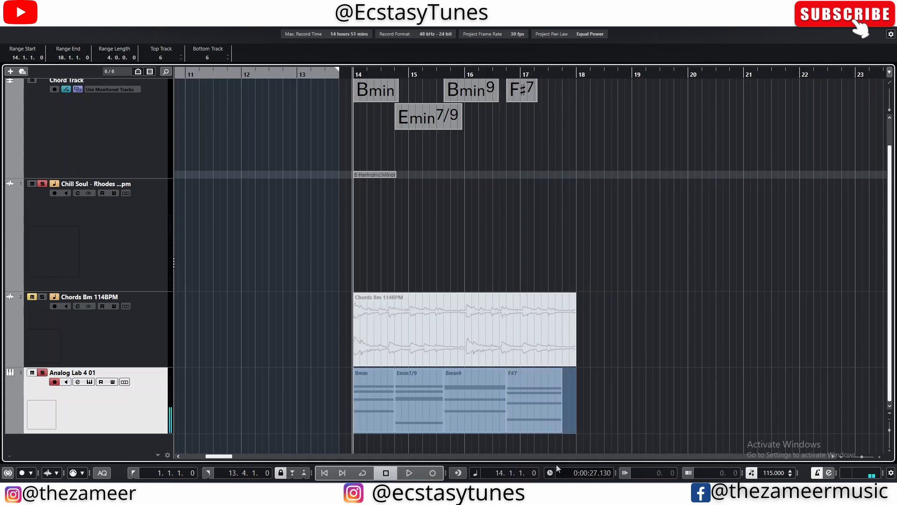
Set the cycle range to bars 14 to 18, activate cycling and play the chord parts in a loop.
key("p")
key("KP_Divide")
key("space")
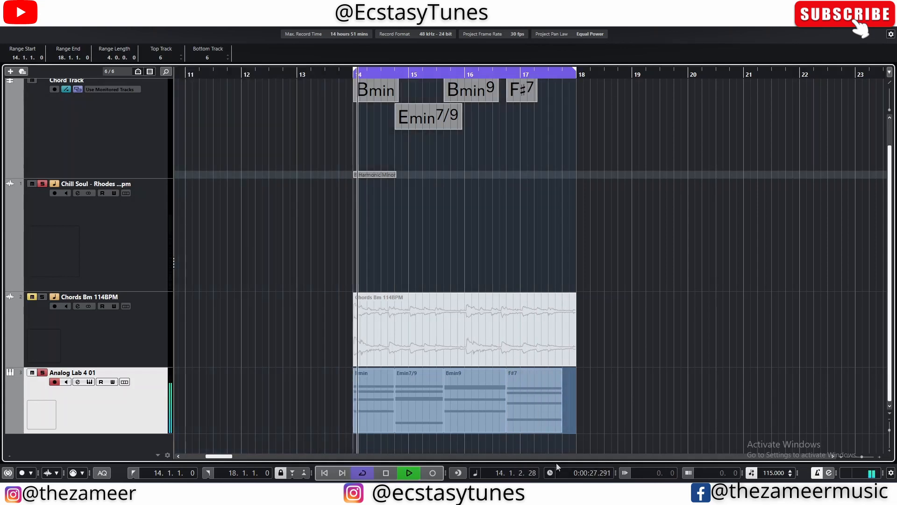
scroll(422, 392, "up", 3)
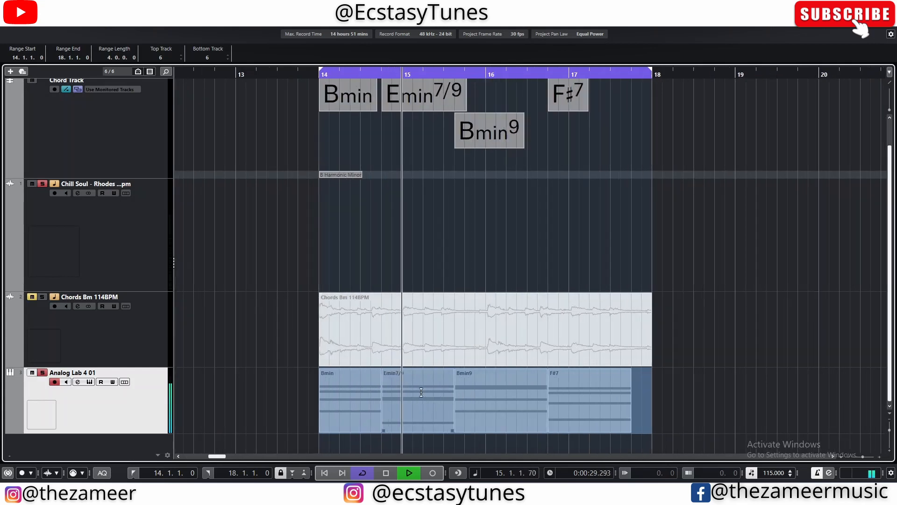
scroll(420, 392, "down", 1)
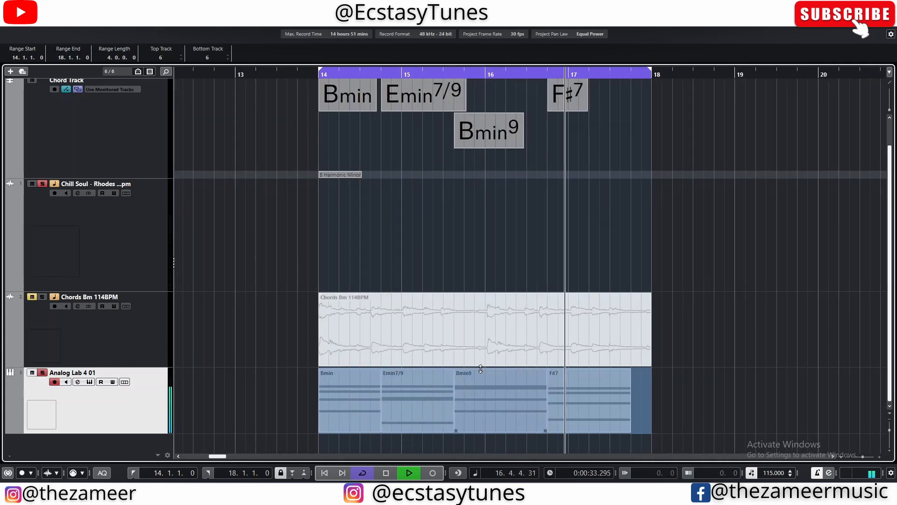
scroll(484, 372, "down", 2)
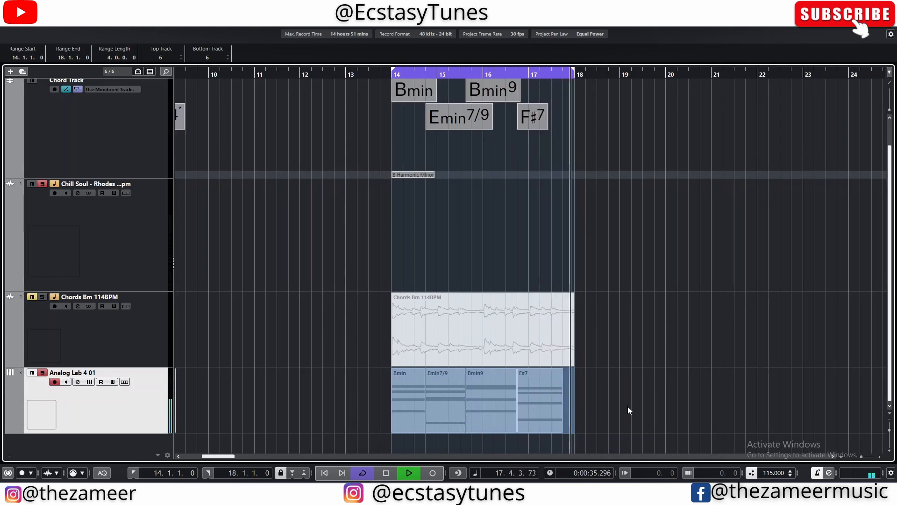
key("space")
Show the media browser and record a four-bar kick pattern on the Hip Hop - Kick 13 sampler track from bar 14.
key("ctrl+alt+e")
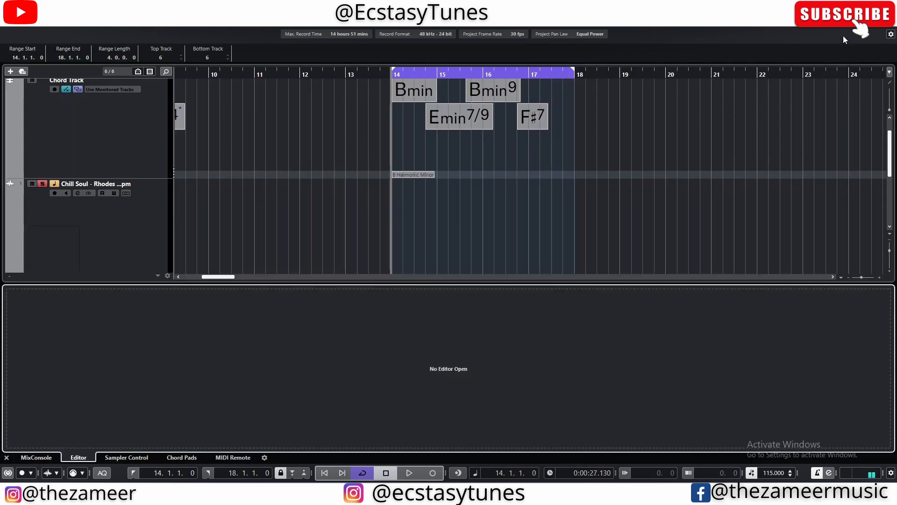
key("ctrl+alt+e")
key("ctrl+alt+r")
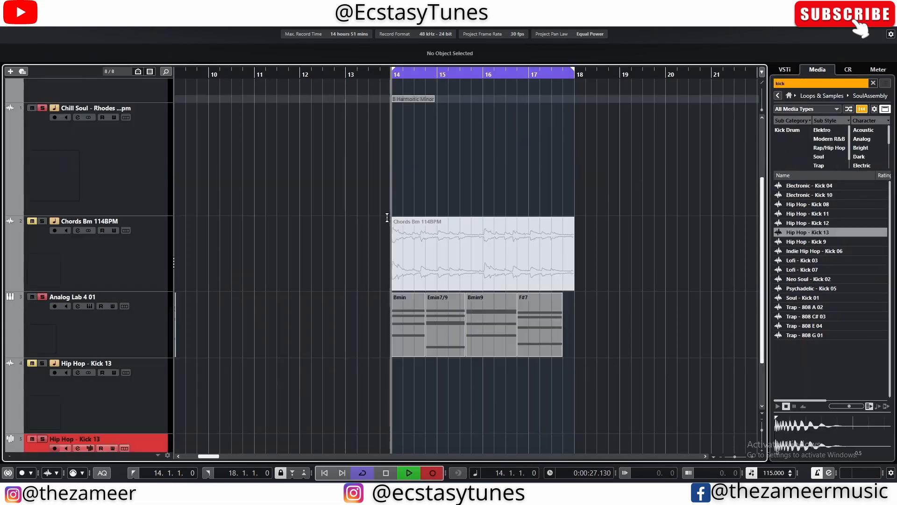
key("KP_Multiply")
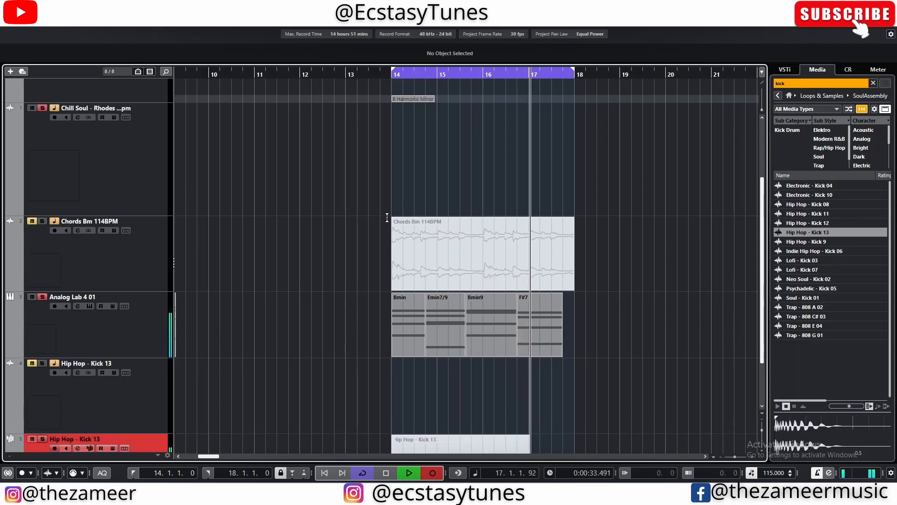
key("space")
scroll(441, 217, "down", 3)
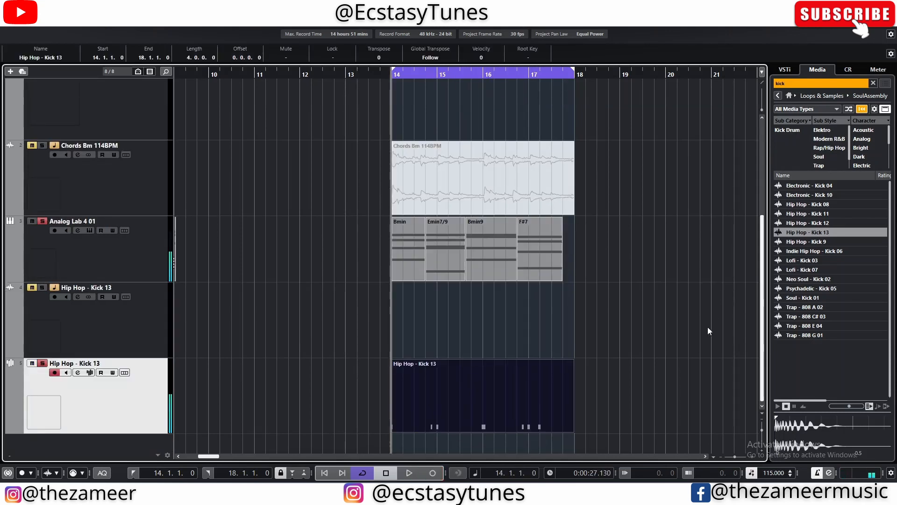
Audition the Hip Hop - Kick 13 part together with the chords and open it for note editing.
key("space")
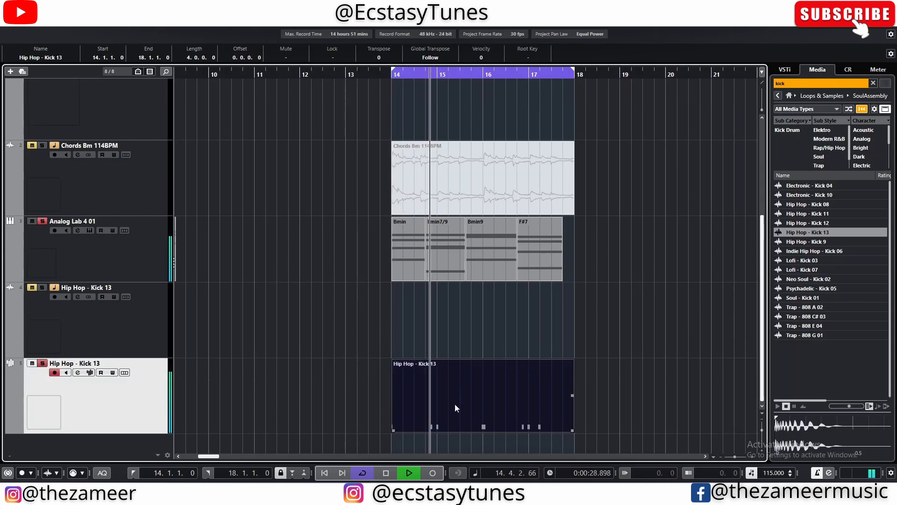
left_click(598, 388)
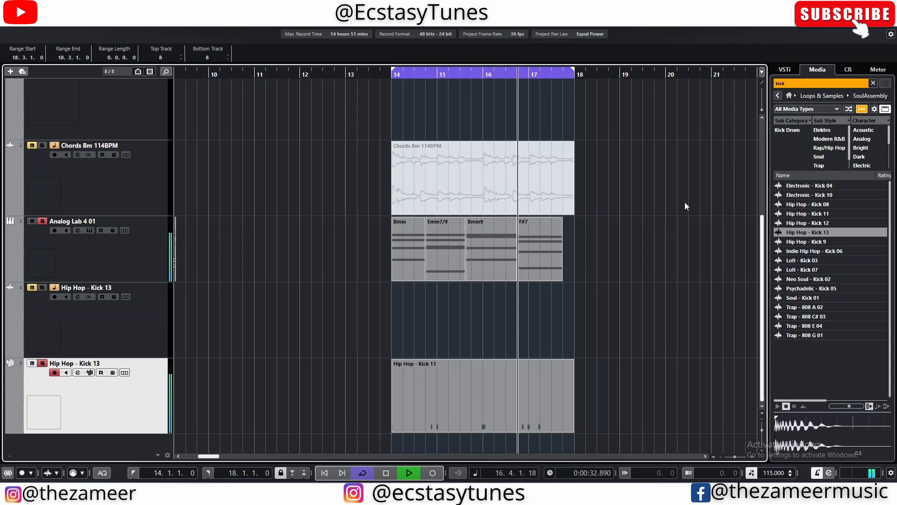
double_click(484, 409)
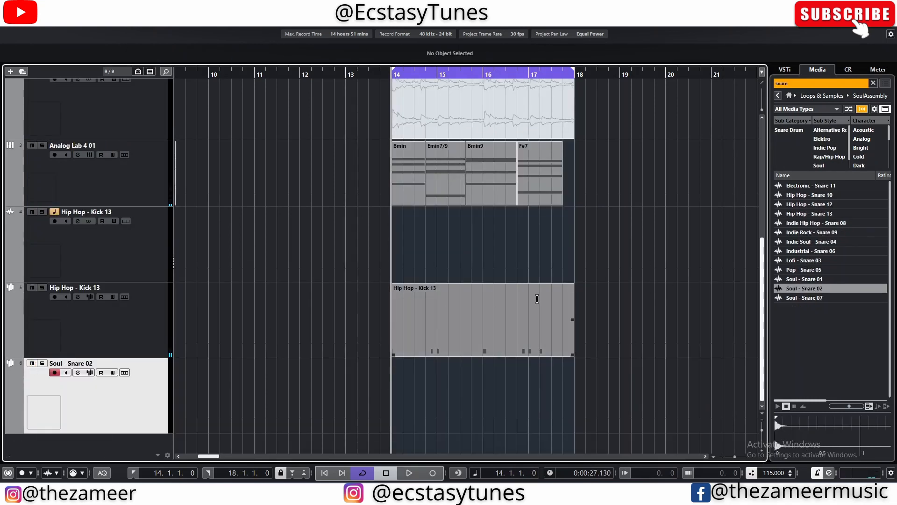
Open the Soul - Snare 02 part during playback and quantize its four snare notes to the 1/8 grid.
key("space")
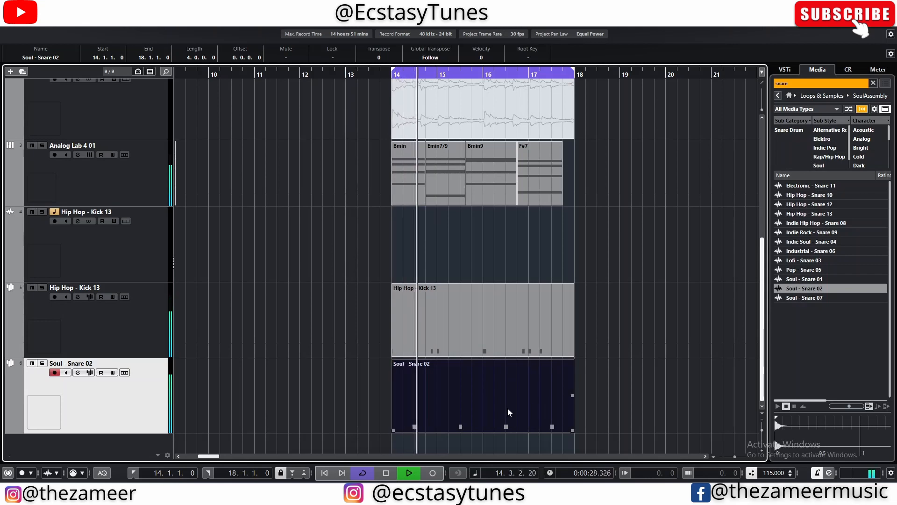
double_click(509, 416)
left_click(734, 295)
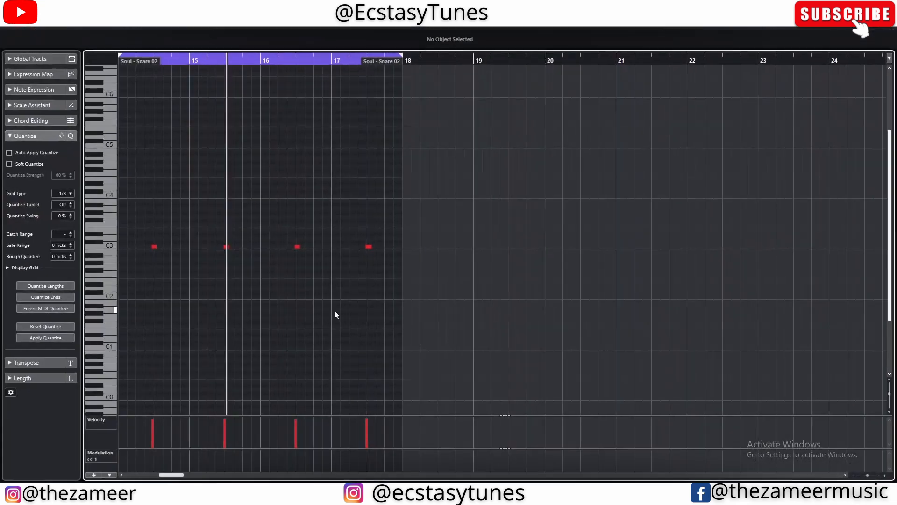
scroll(335, 310, "down", 3)
left_click_drag(204, 220, 416, 309)
left_click(258, 289)
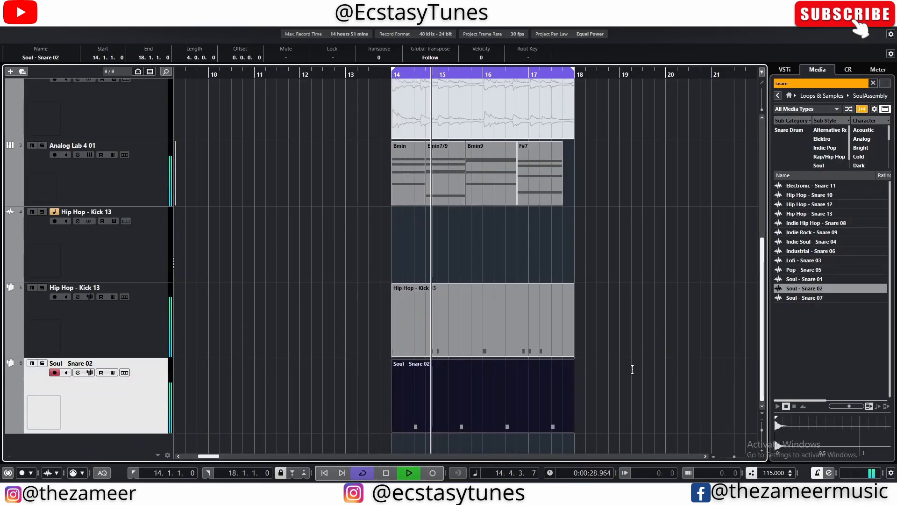
Trim the end of the offset hi-hat part on the Soul - Hi Hat 05 track back to bar 18.
scroll(48, 143, "up", 5)
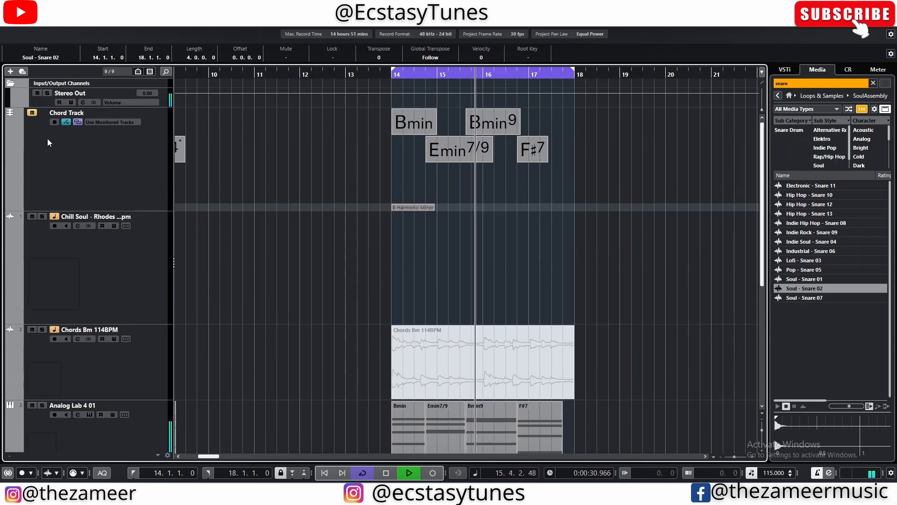
scroll(48, 142, "down", 5)
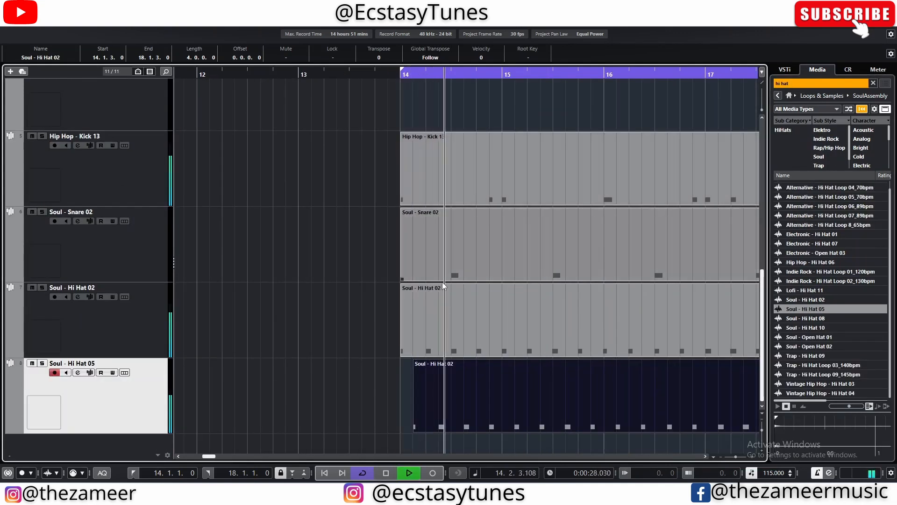
scroll(338, 411, "down", 4)
scroll(341, 416, "up", 3)
scroll(364, 413, "down", 1)
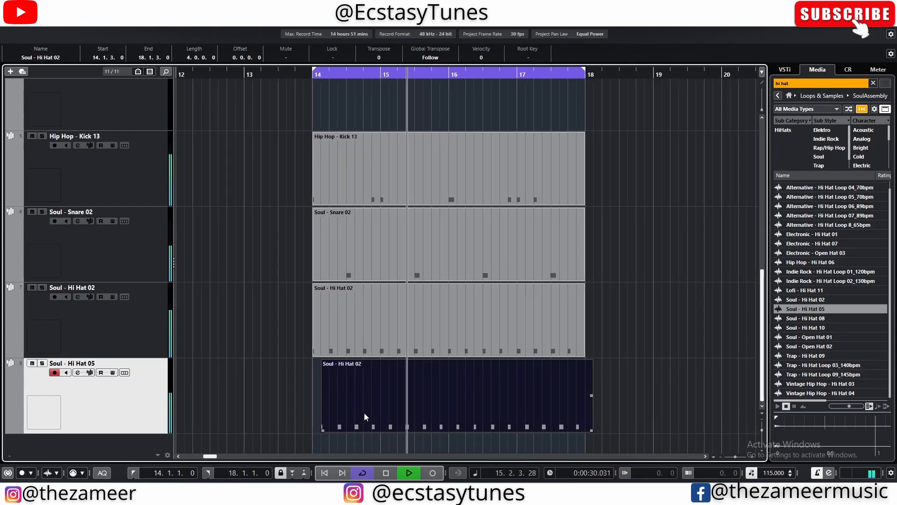
left_click(604, 424)
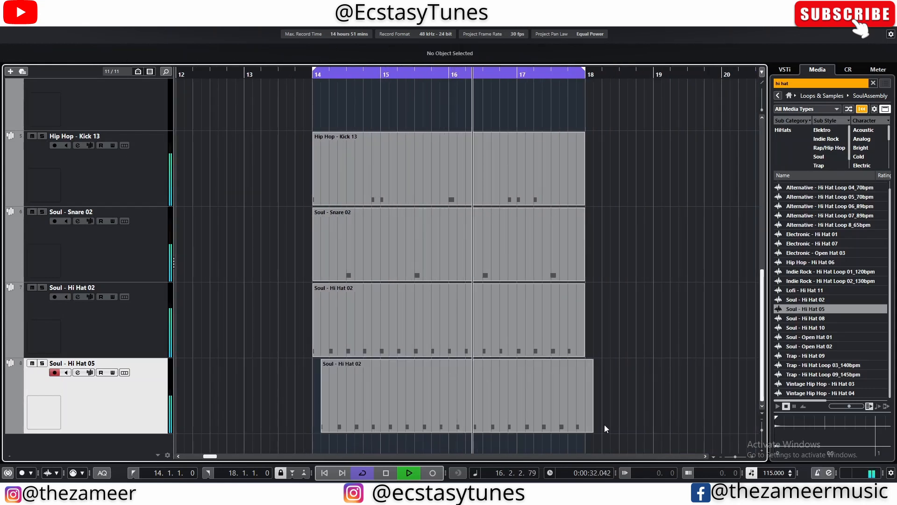
left_click_drag(593, 430, 585, 430)
left_click(612, 421)
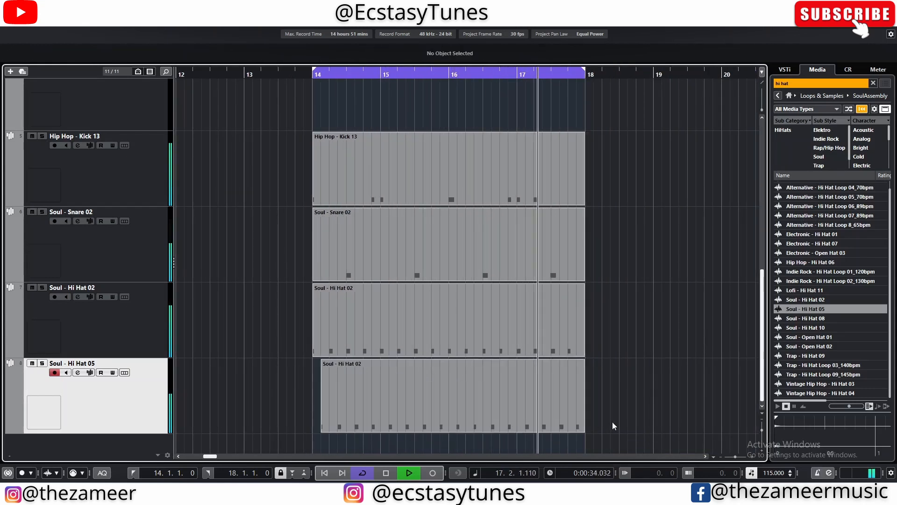
Preview the Trap - Hi Hat Loop 03_140bpm sample in the media browser and stop project playback.
left_click(818, 365)
key("space")
left_click(667, 301)
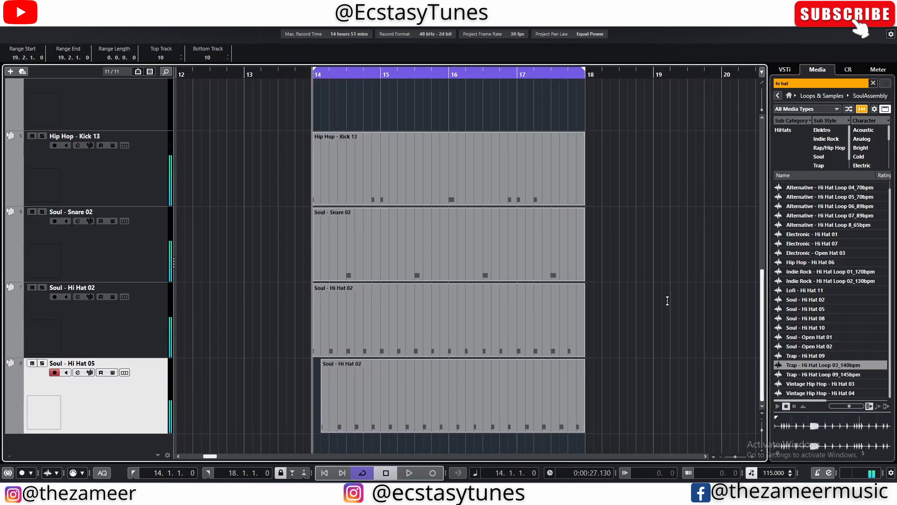
Audition the Emin7/9 chord event on the Chord Track and select the Analog Lab 4 01 track.
scroll(486, 287, "up", 8)
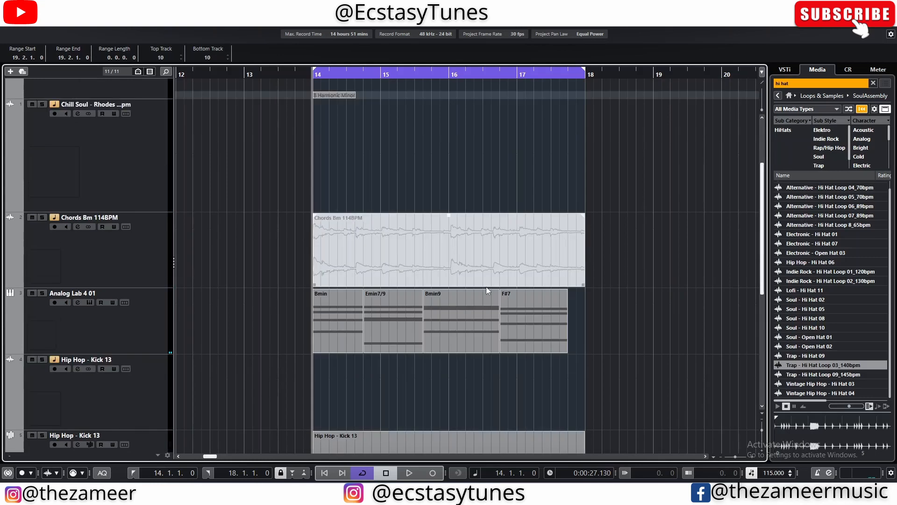
scroll(442, 275, "down", 3)
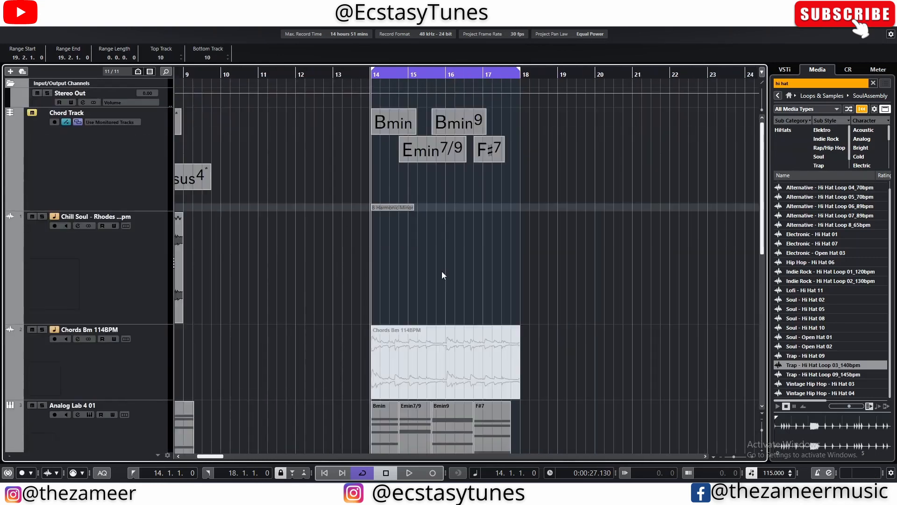
scroll(442, 271, "down", 5)
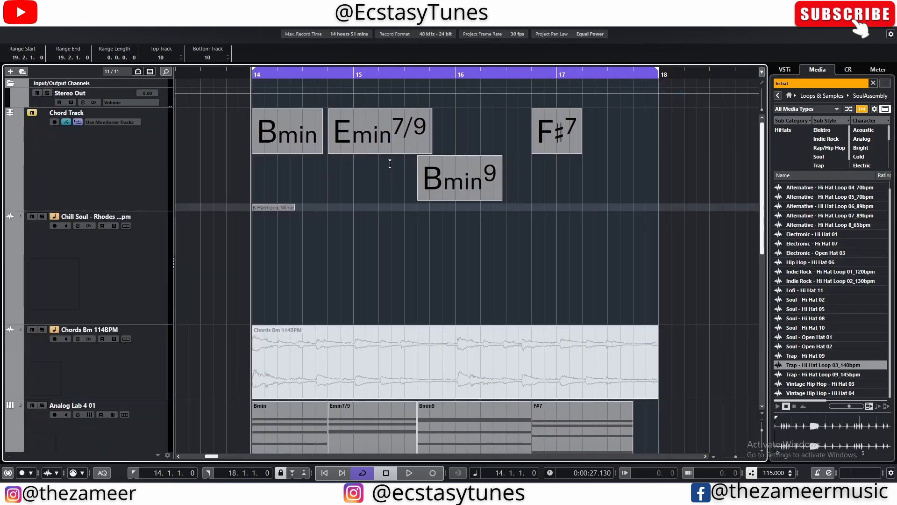
left_click(360, 135)
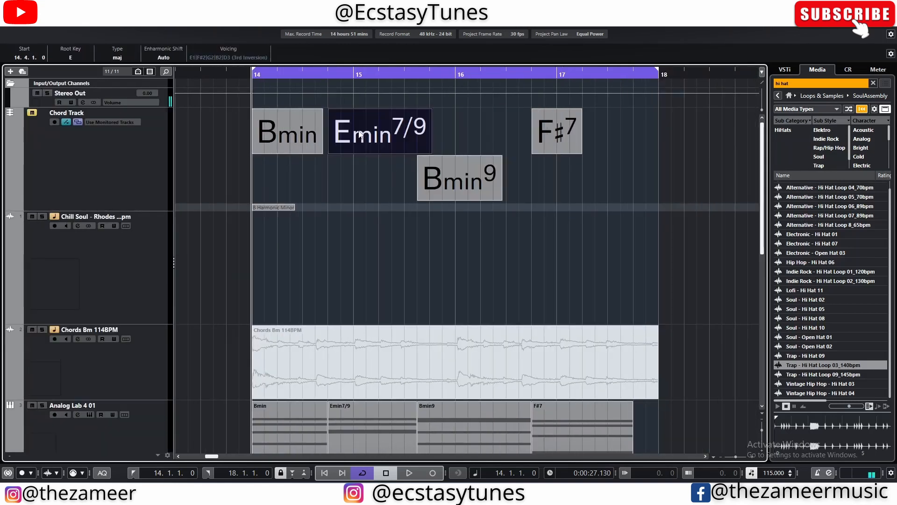
scroll(590, 241, "down", 5)
left_click(112, 135)
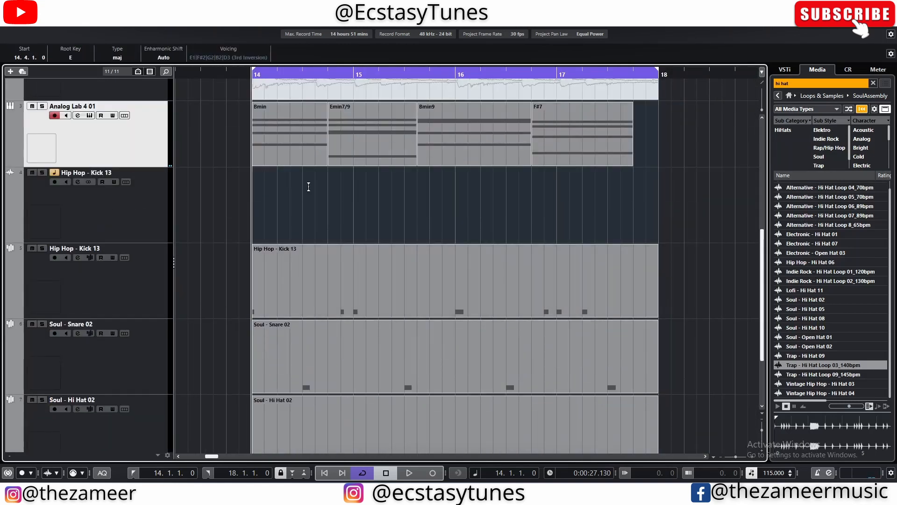
Duplicate the kick, snare and both hi-hat parts at the project start so the copies run from bar 5 to bar 9.
scroll(308, 186, "up", 5)
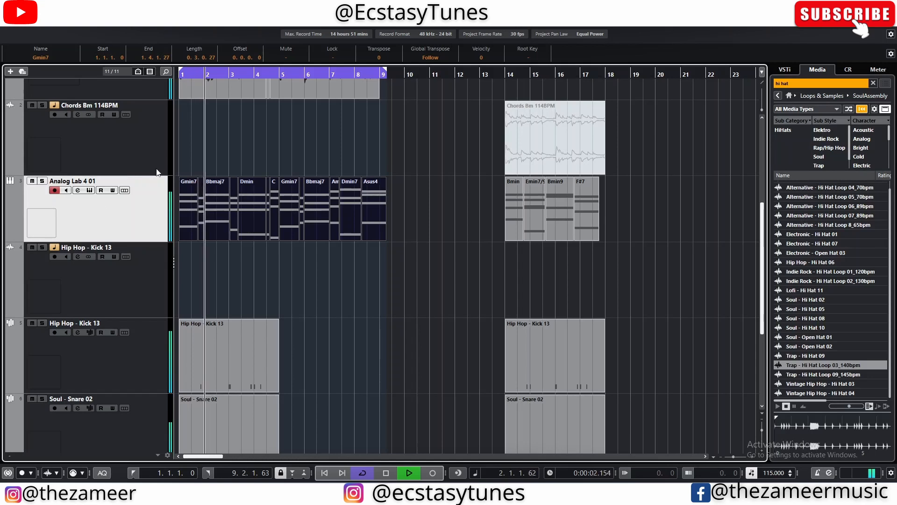
scroll(157, 173, "down", 4)
scroll(248, 400, "up", 2)
left_click_drag(196, 456, 187, 457)
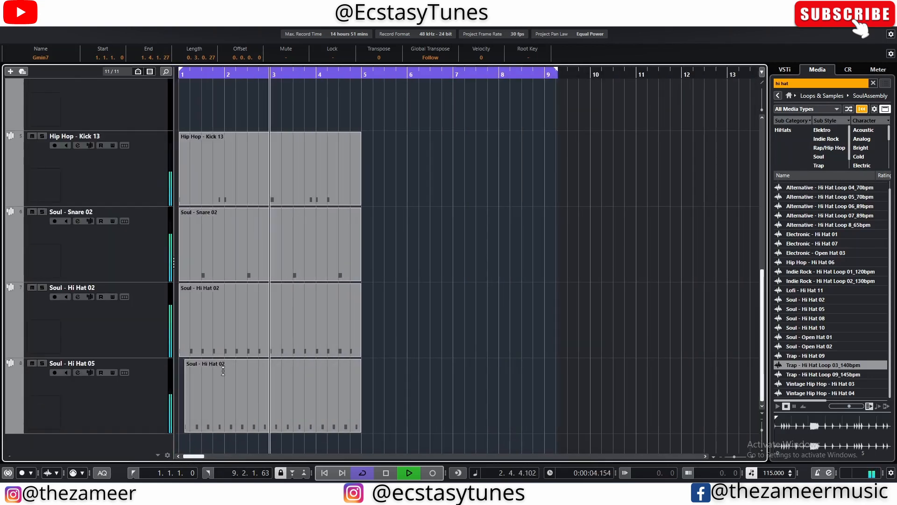
left_click_drag(385, 187, 175, 446)
key("ctrl+d")
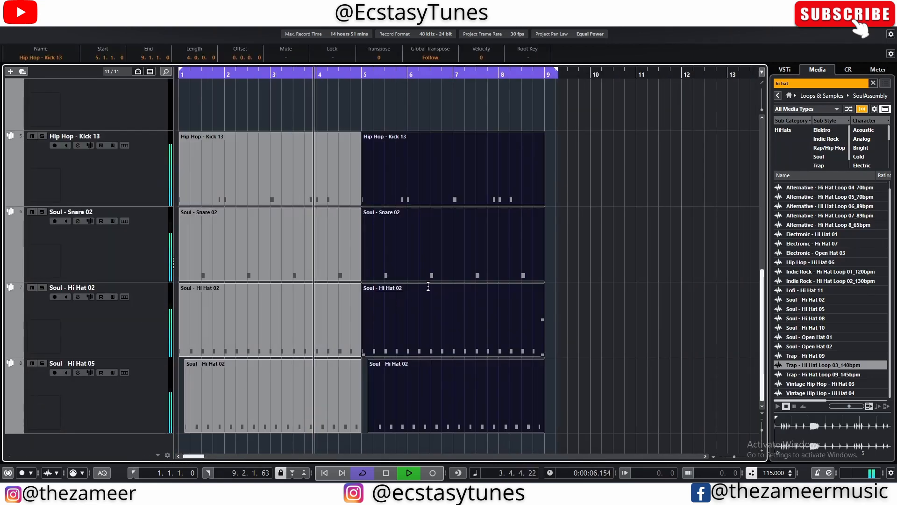
scroll(427, 286, "up", 1)
scroll(415, 283, "down", 2)
scroll(345, 276, "up", 3)
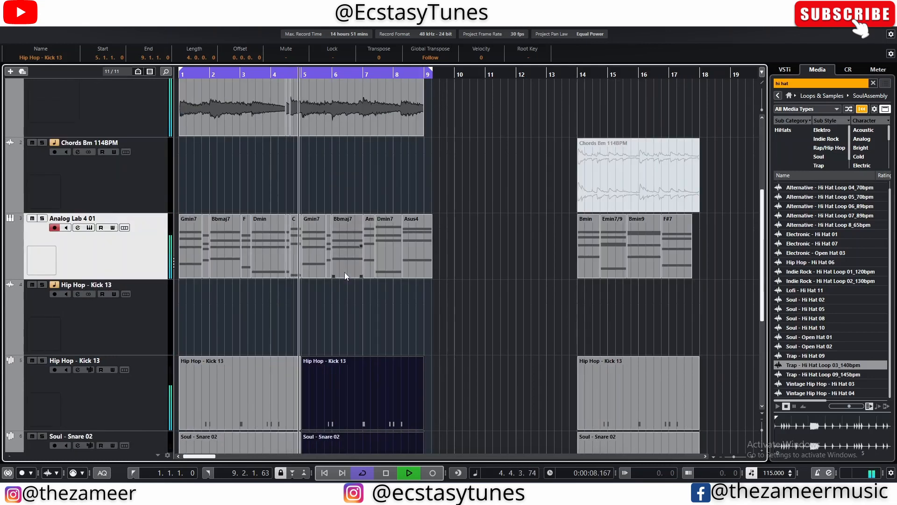
left_click(459, 266)
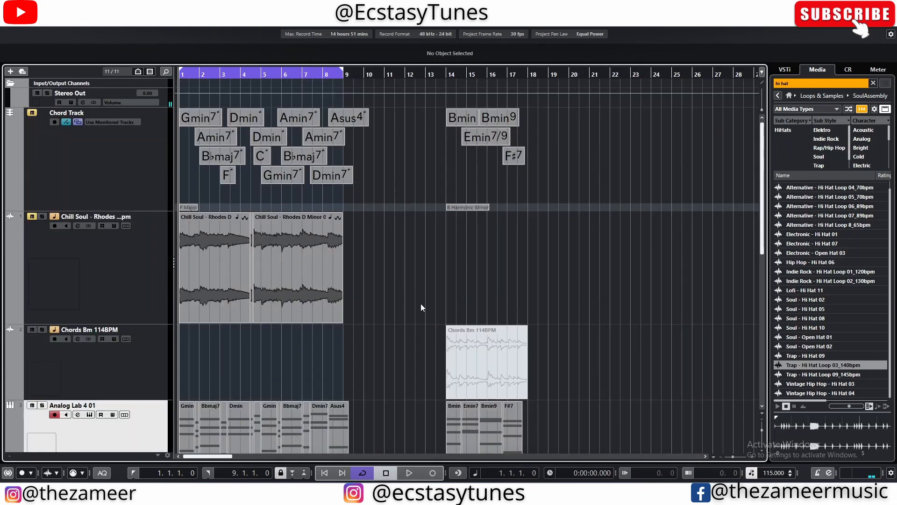